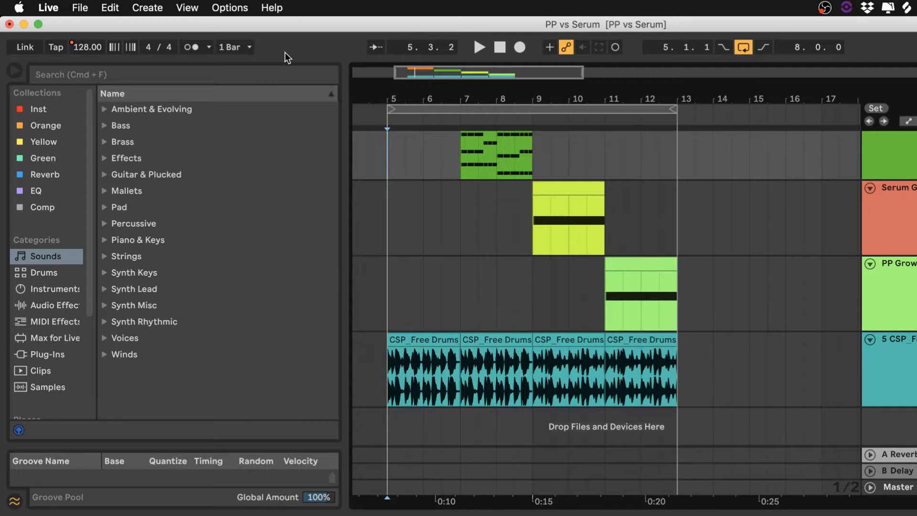
Insert a new MIDI track and place it above the Serum SSAW track as the first track
click(891, 432)
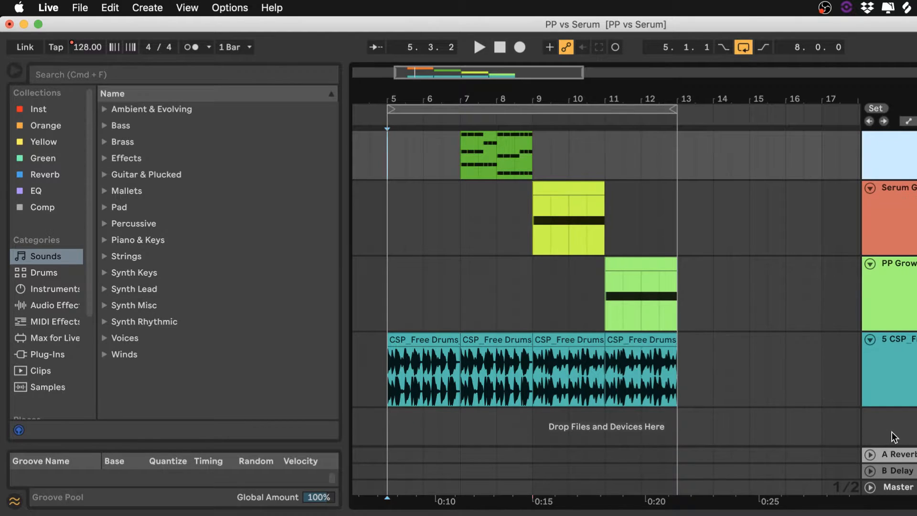
key(super+shift+t)
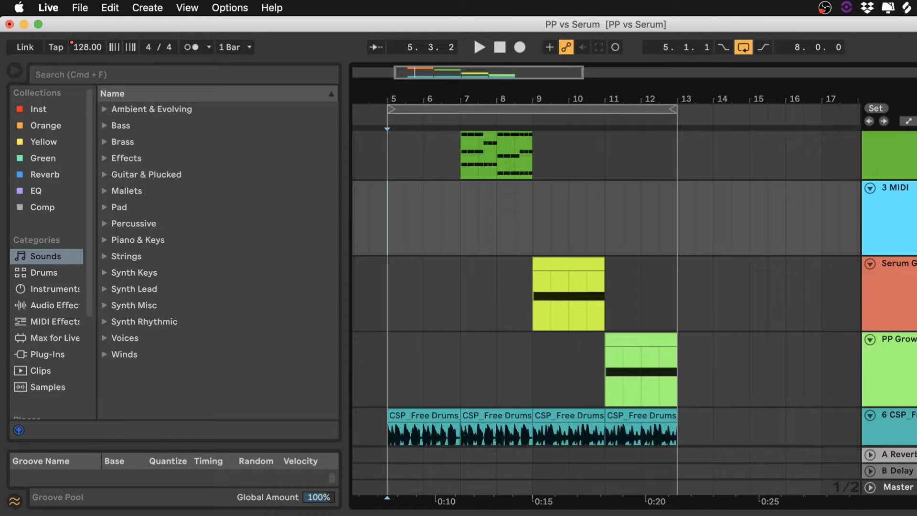
scroll(634, 288, up, 3)
drag(894, 260, 895, 138)
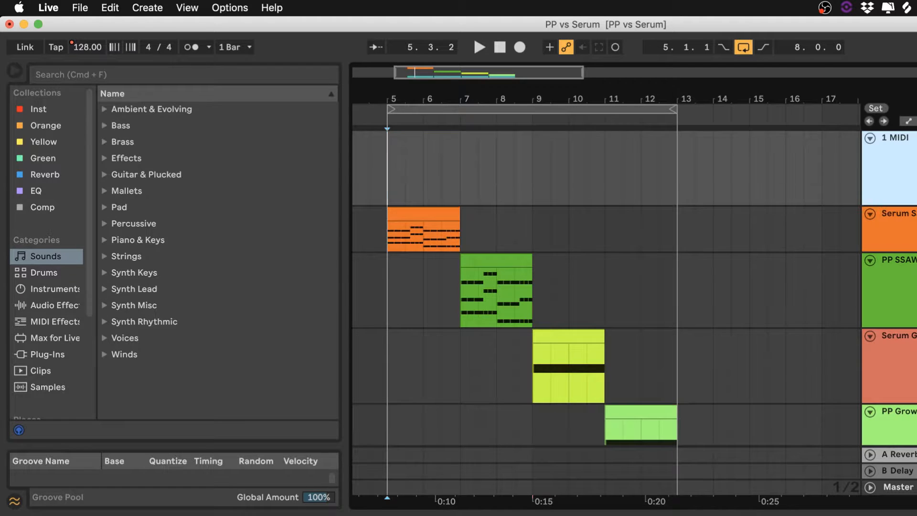
Search the browser's plug-ins for "phase" and expand the VST results
click(99, 68)
text(phs)
key(BackSpace)
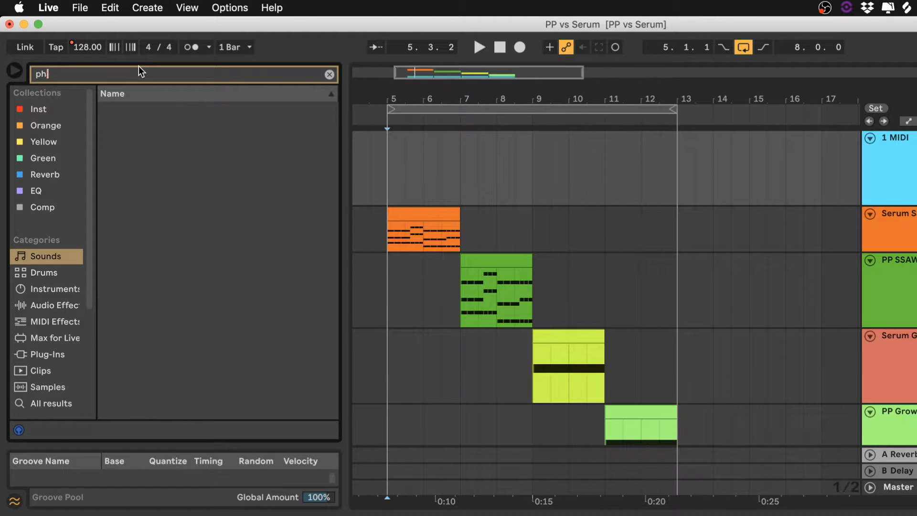
text(ase)
click(50, 156)
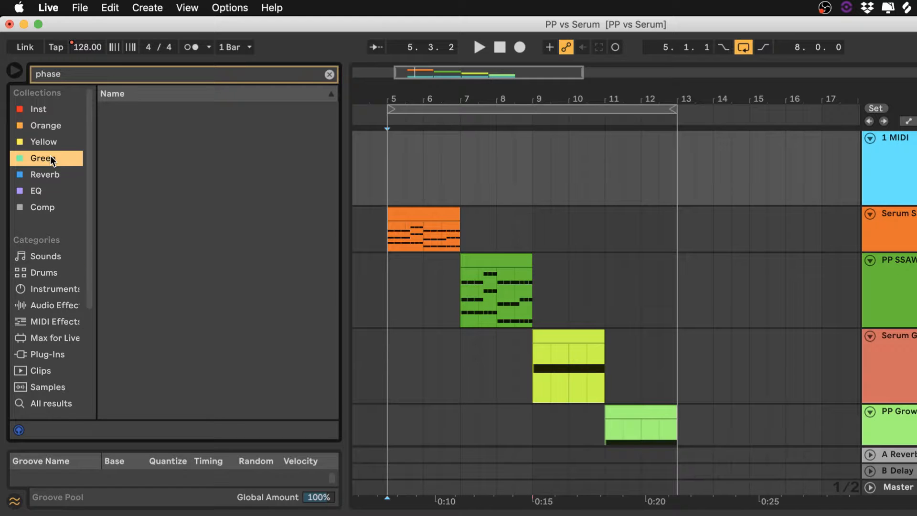
click(57, 373)
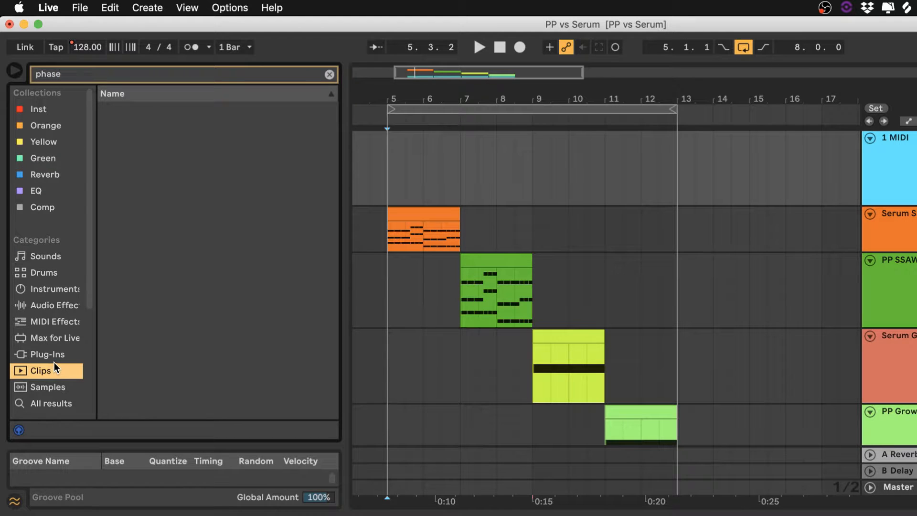
click(53, 358)
click(109, 126)
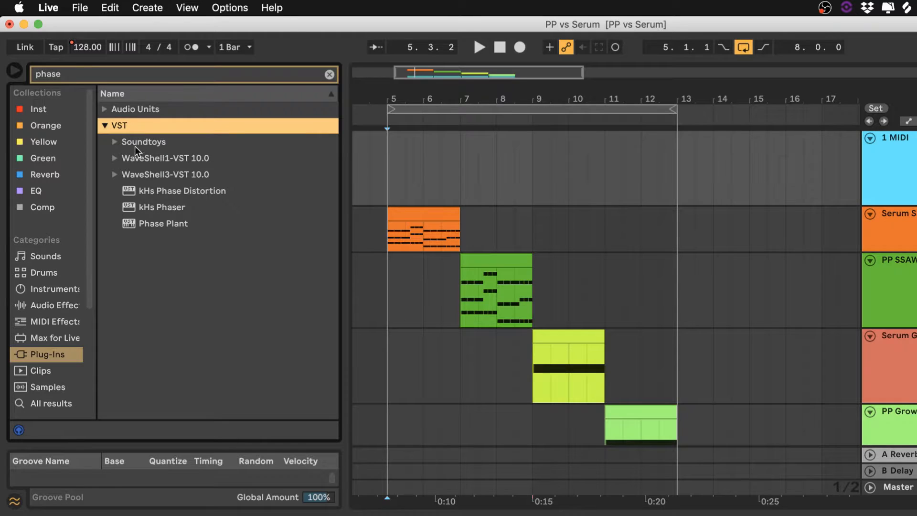
Load the Phase Plant VST onto the new MIDI track and continue with the trial
click(155, 208)
click(157, 222)
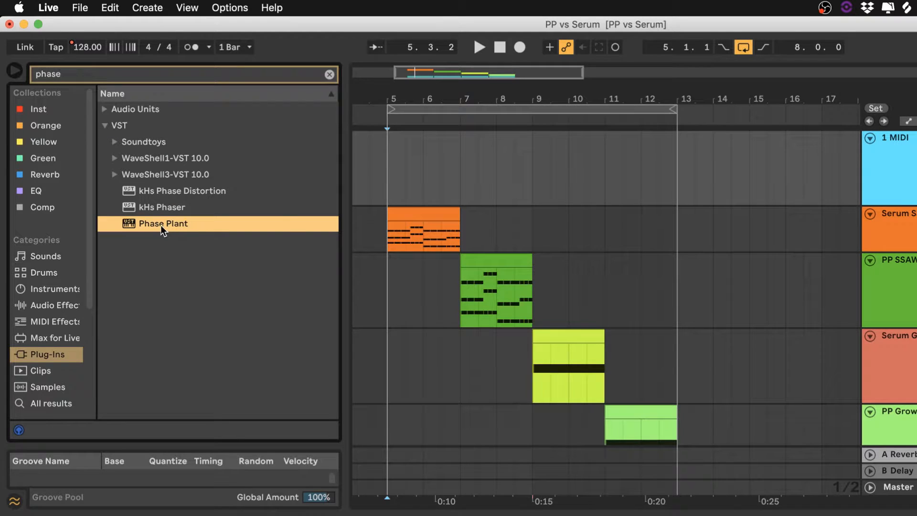
drag(386, 171, 386, 171)
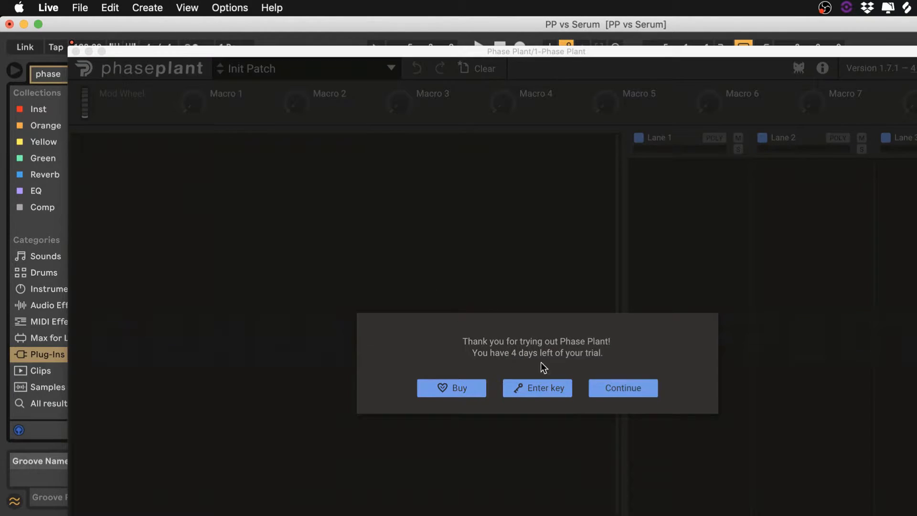
click(605, 388)
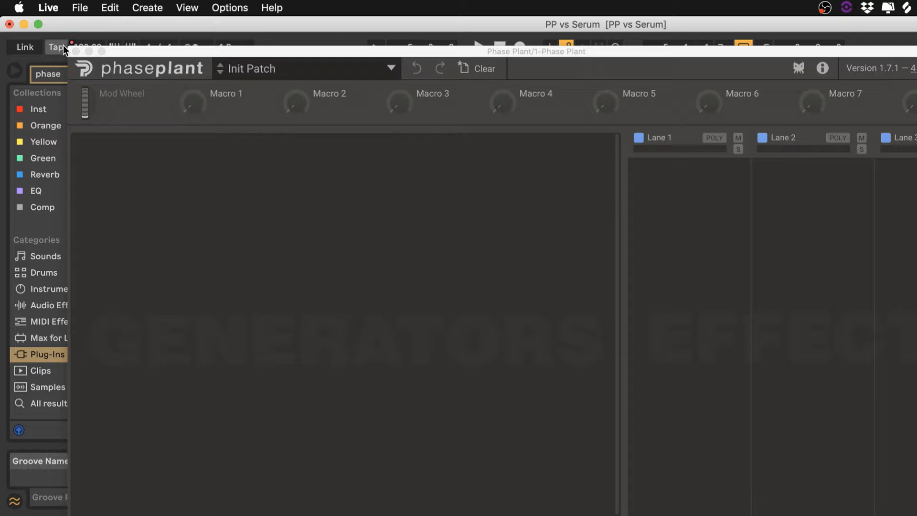
Close the Phase Plant window and review the Serum, PP and drum tracks in the arrangement
click(76, 51)
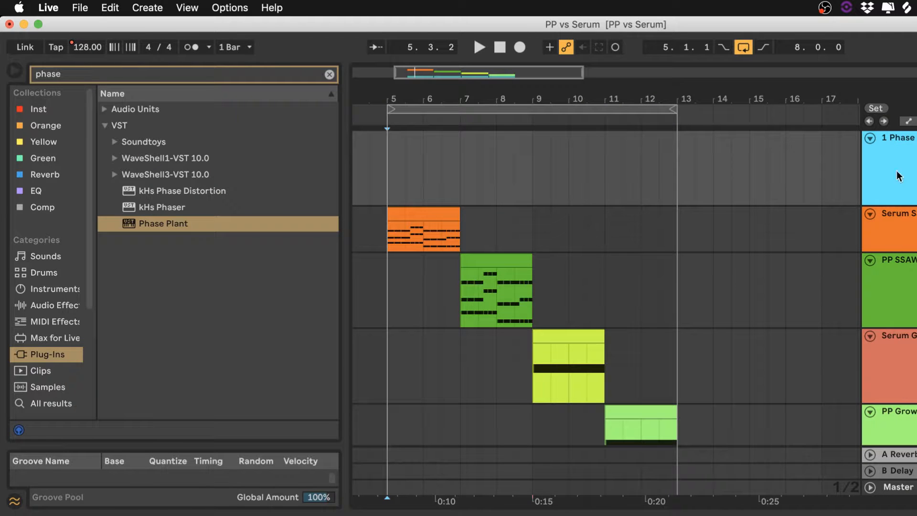
scroll(759, 294, down, 3)
scroll(759, 294, up, 3)
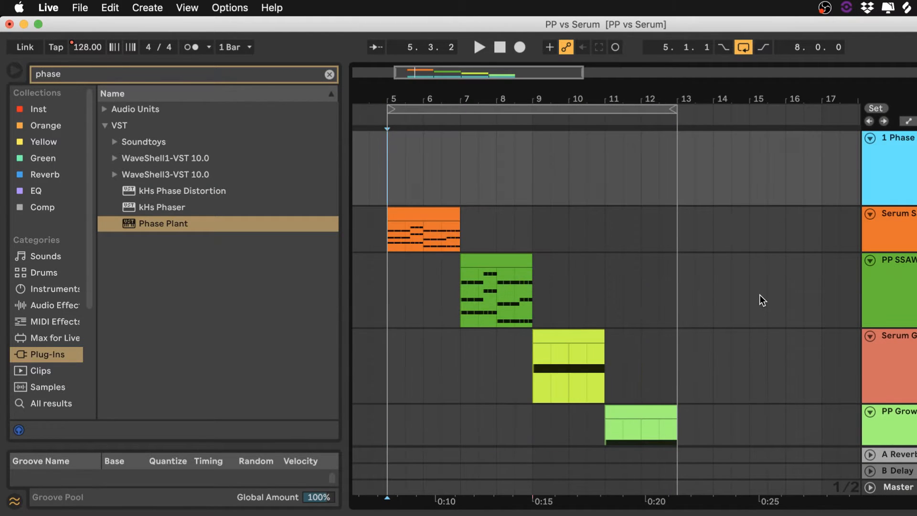
scroll(759, 294, down, 3)
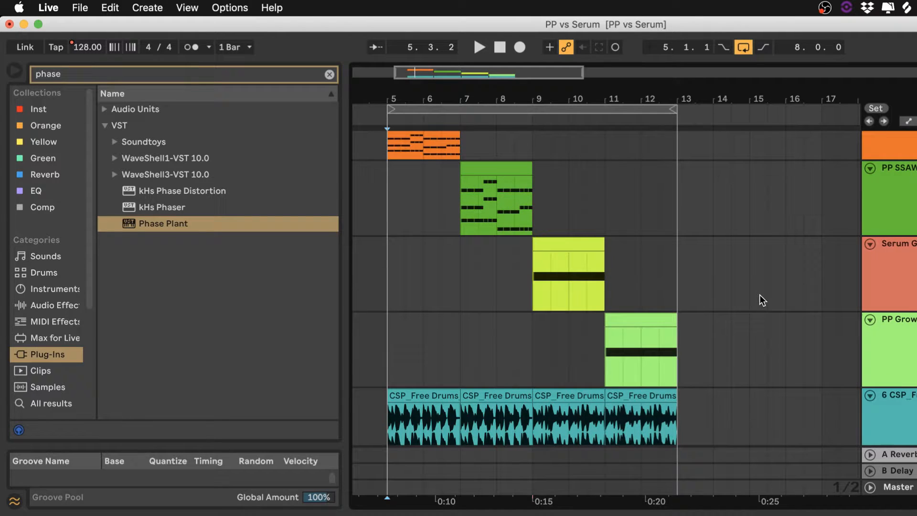
scroll(759, 294, up, 3)
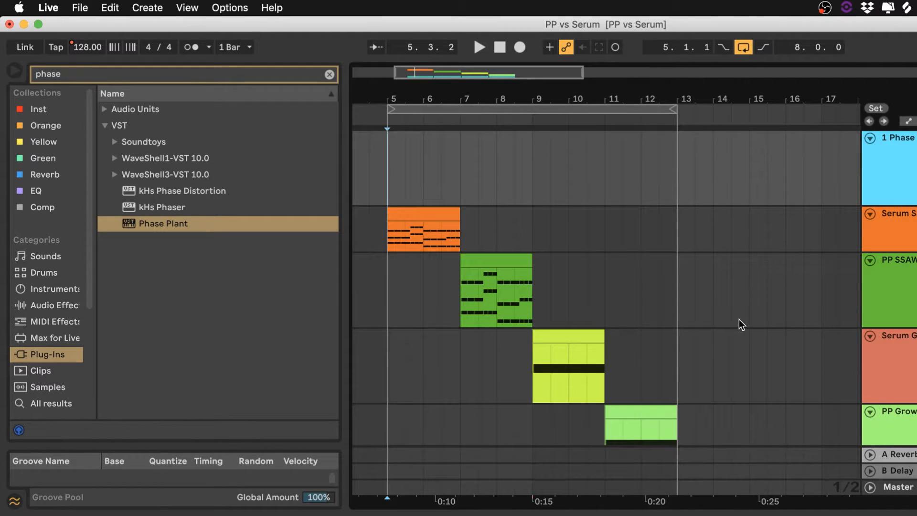
scroll(738, 319, down, 3)
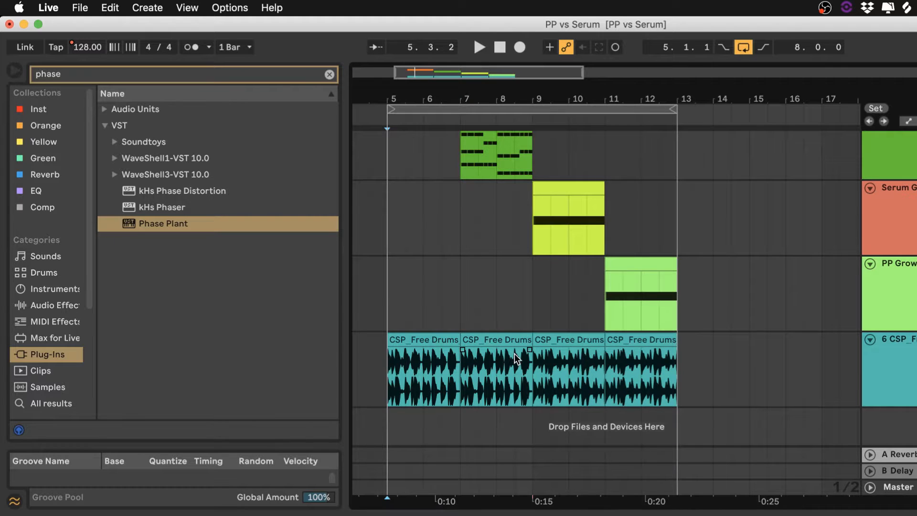
scroll(520, 355, up, 3)
scroll(564, 327, down, 1)
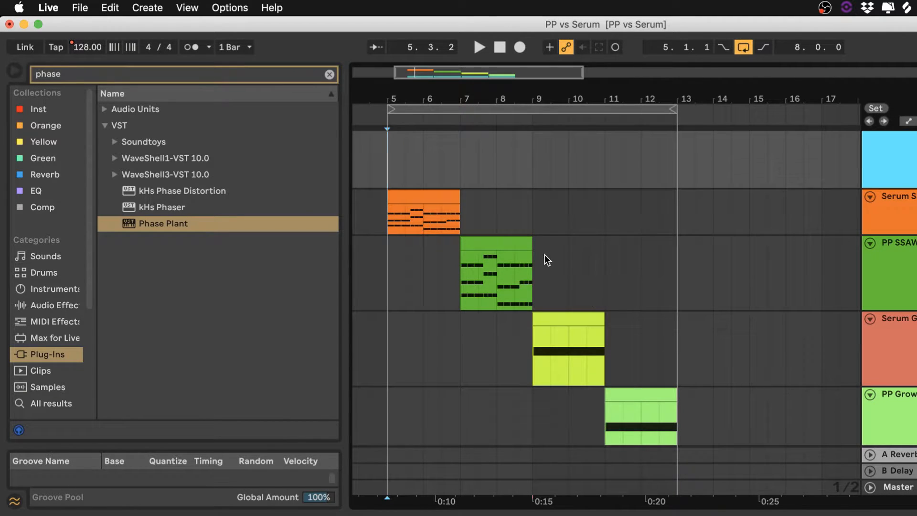
scroll(474, 223, down, 1)
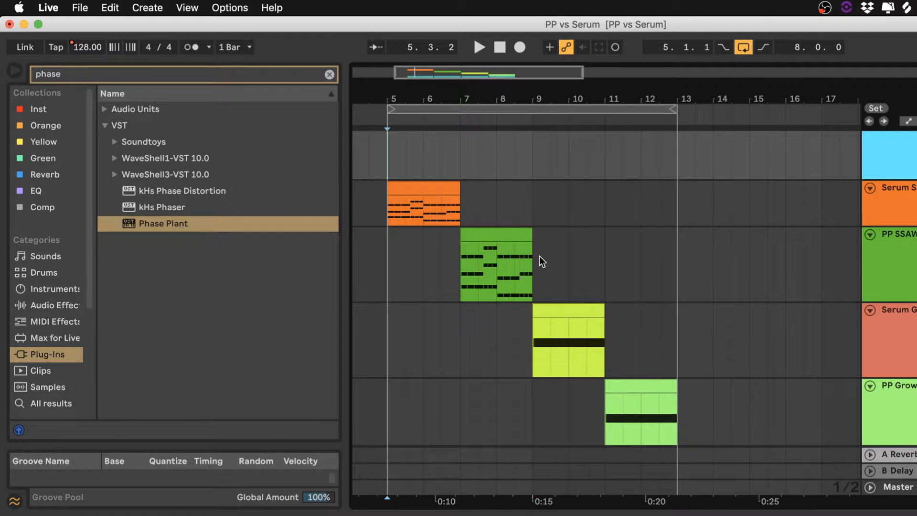
scroll(540, 256, down, 5)
scroll(539, 256, up, 4)
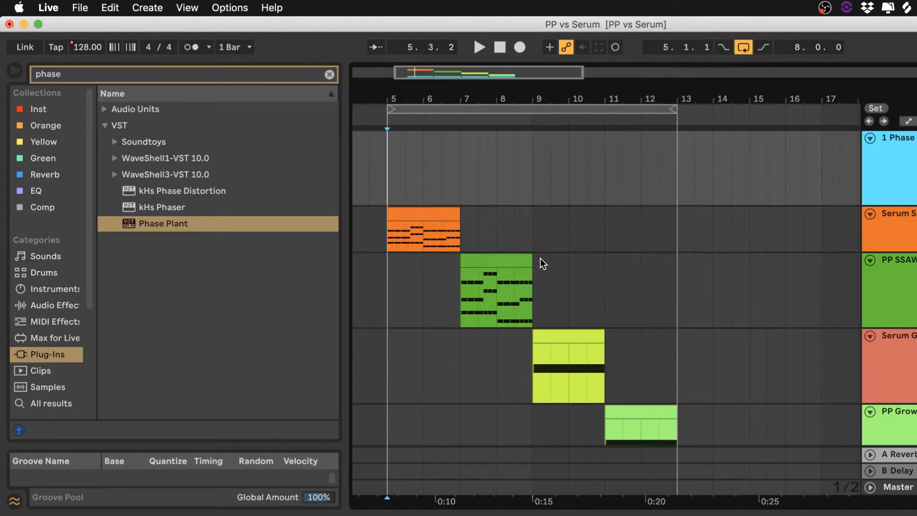
scroll(539, 258, down, 4)
scroll(540, 258, up, 5)
Reopen the Phase Plant window from its track and reposition it so more of the synth is visible
click(897, 162)
click(898, 163)
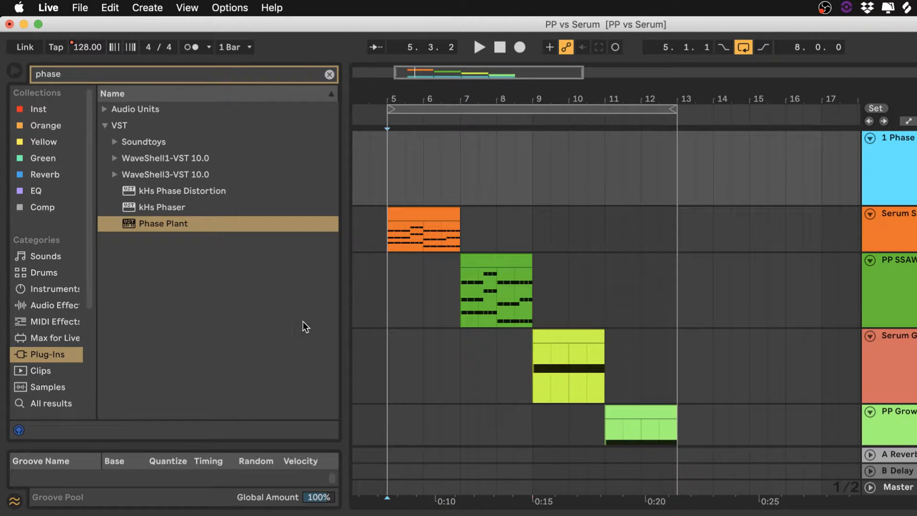
key(super+alt+p)
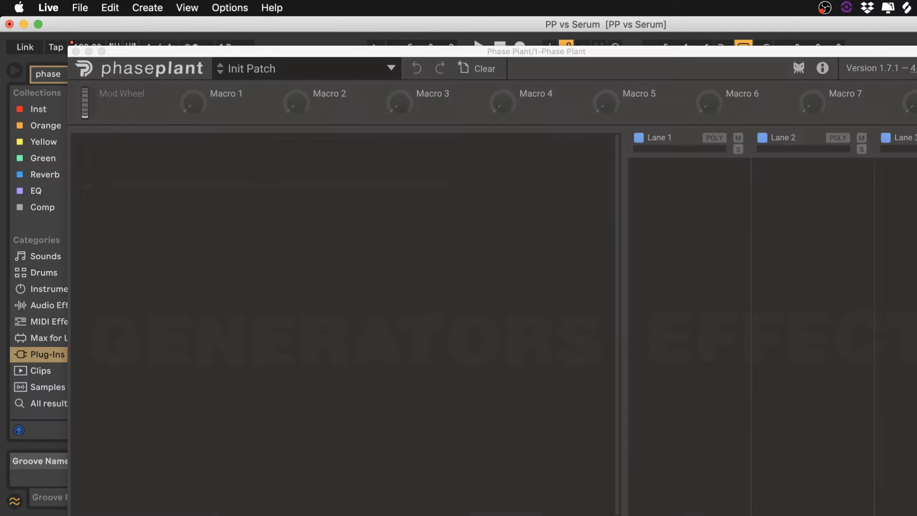
drag(354, 50, 383, 30)
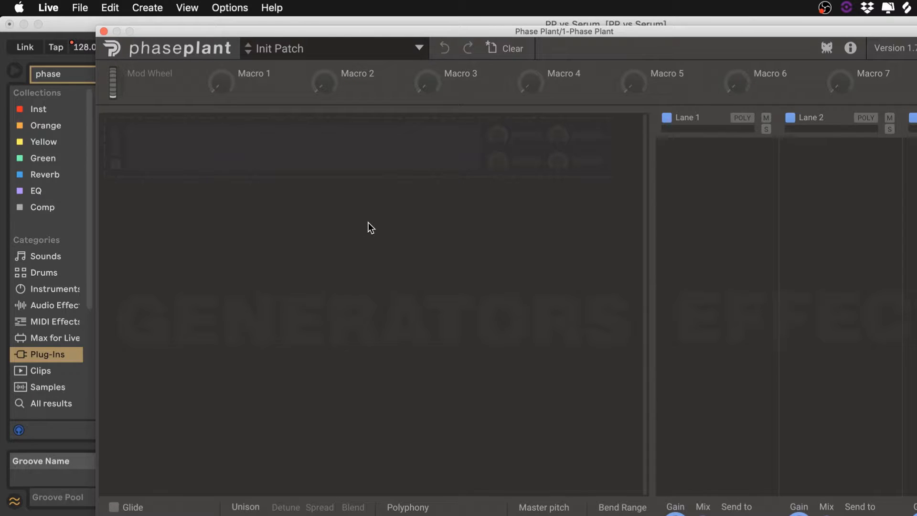
Look through the generator choices and add a Wavetable generator to the empty patch
click(370, 163)
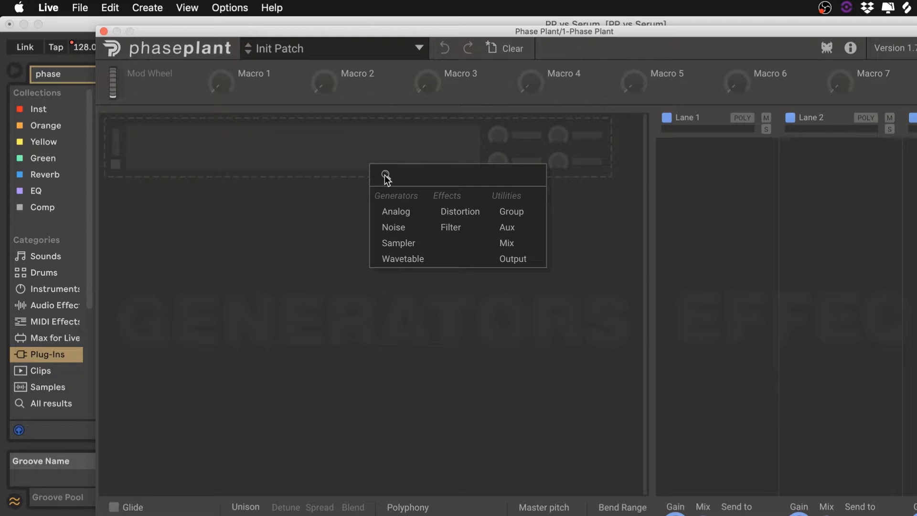
click(345, 142)
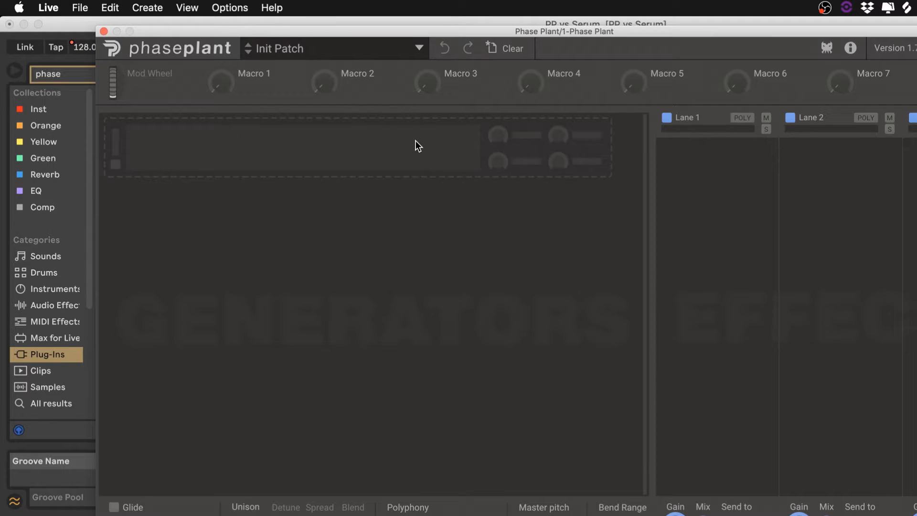
click(415, 141)
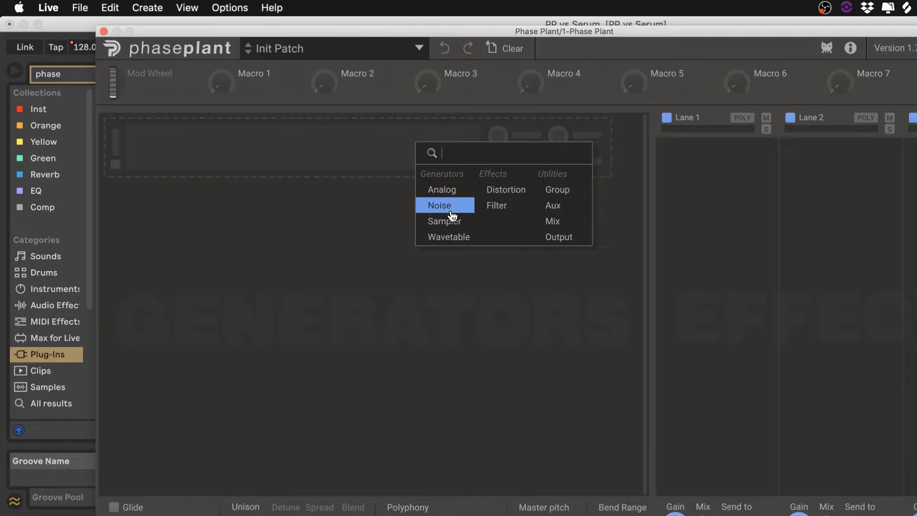
click(452, 235)
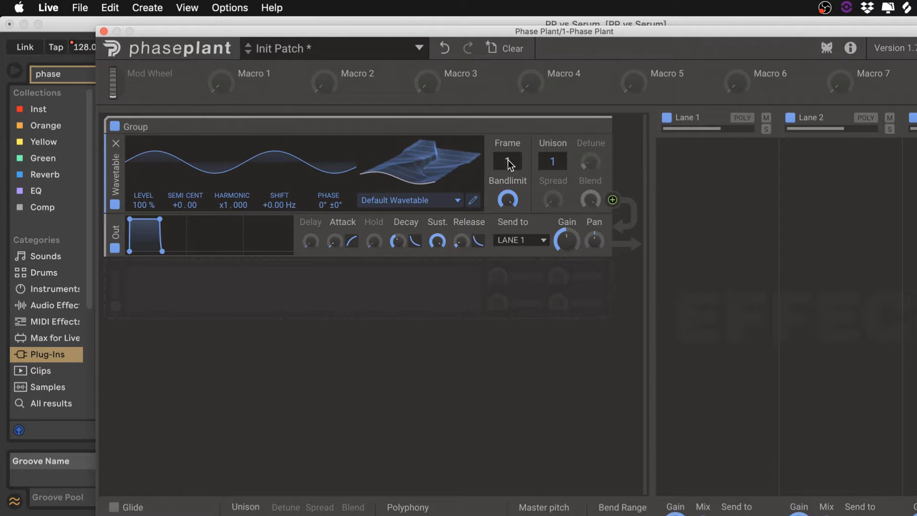
Try out the wavetable generator's Frame position and set it back to 1
mouse_move(508, 159)
mouse_down()
mouse_move(508, 134)
mouse_move(516, 165)
mouse_up()
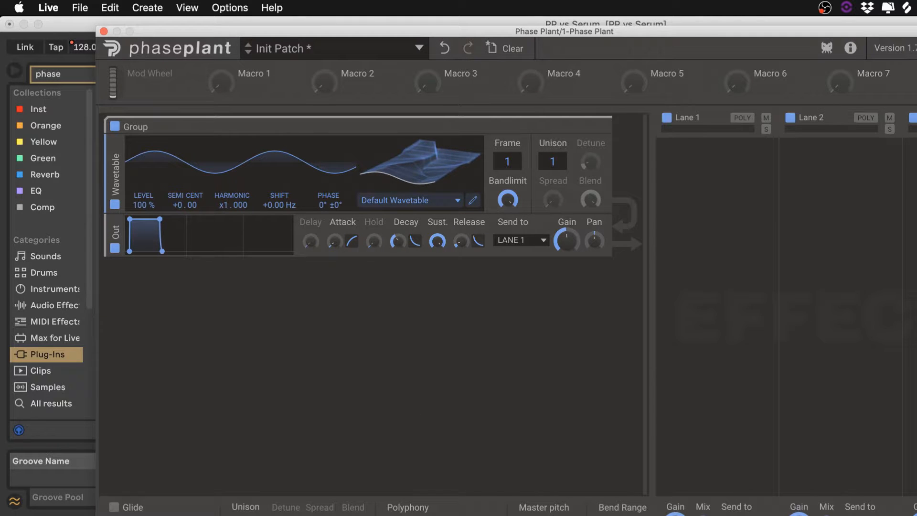
click(482, 515)
drag(507, 176, 508, 160)
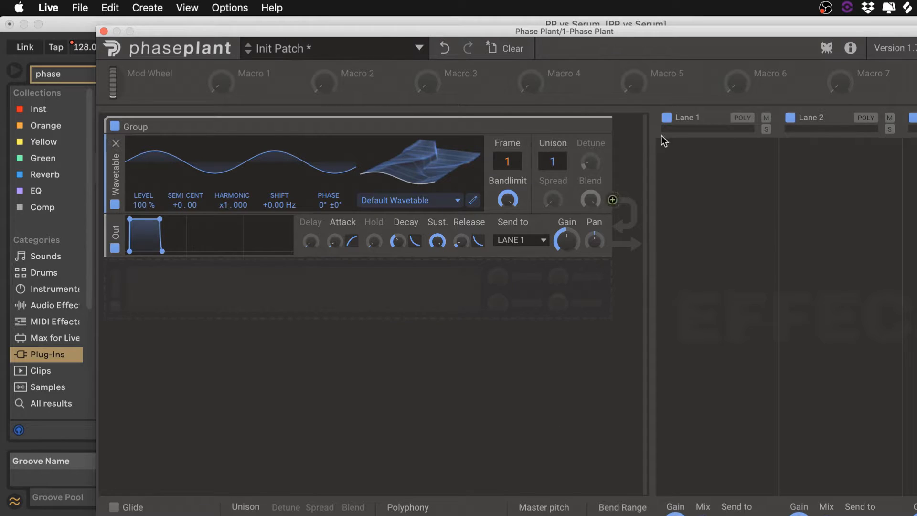
Move the Phase Plant window slightly, then try the group's output Gain and reset it to default
mouse_move(632, 37)
mouse_down()
mouse_move(639, 41)
mouse_move(642, 15)
mouse_move(646, 31)
mouse_up()
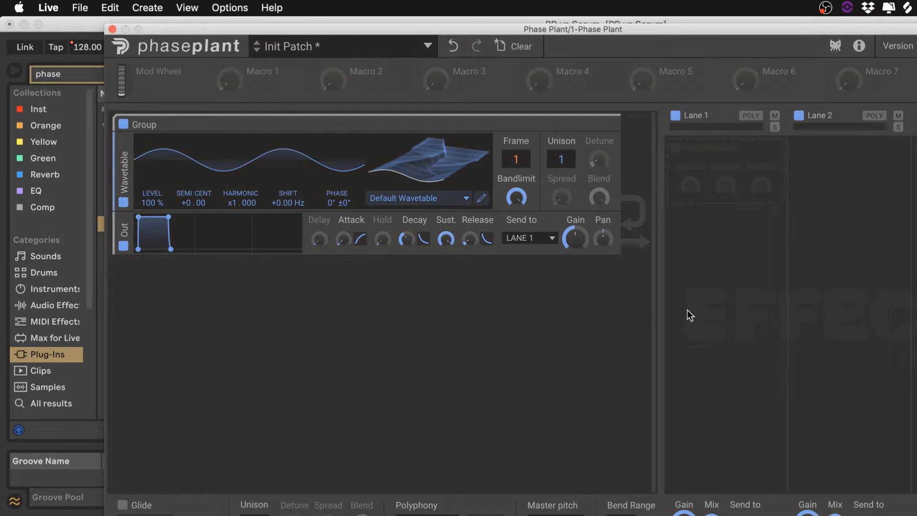
mouse_move(580, 241)
mouse_down()
mouse_move(580, 220)
mouse_move(579, 244)
mouse_up()
double_click(579, 245)
Swap Phase Plant for the Serum SSAW track's Serum window, try oscillator A's wavetable position, and close Serum
click(112, 29)
click(831, 229)
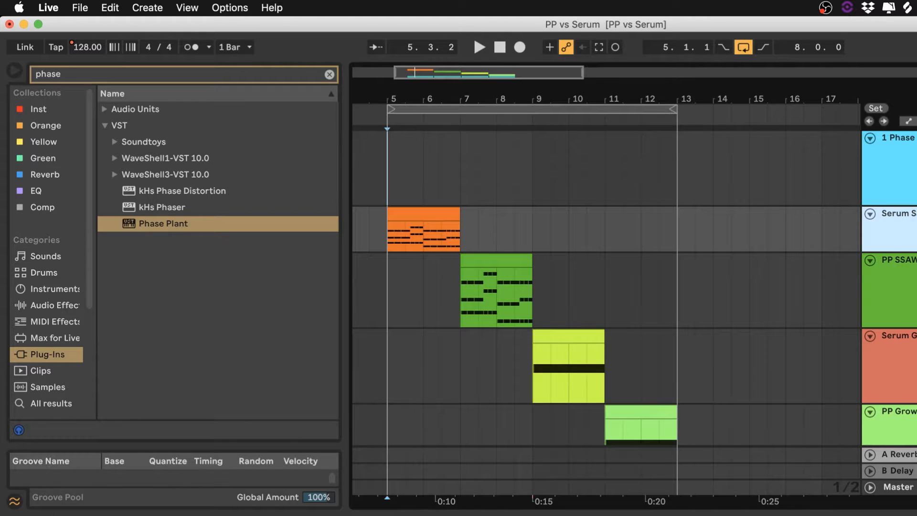
key(super+alt+p)
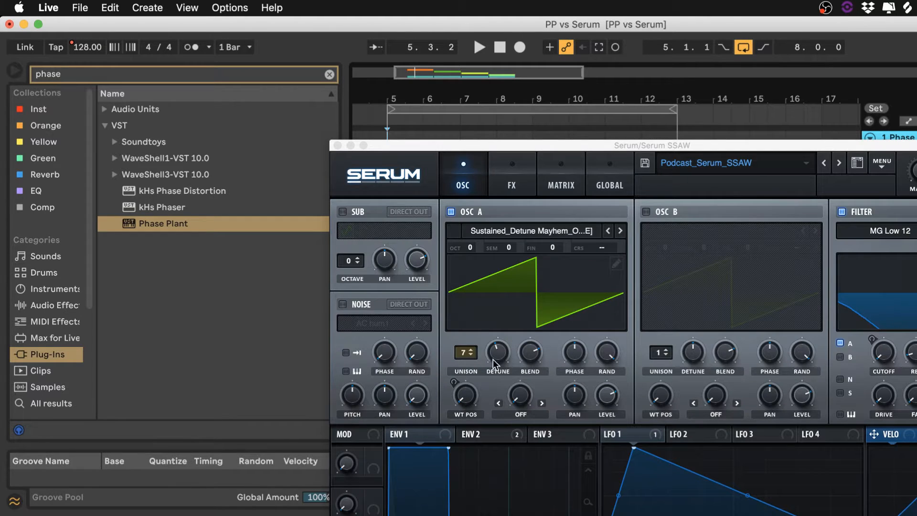
click(468, 395)
drag(468, 396, 365, 480)
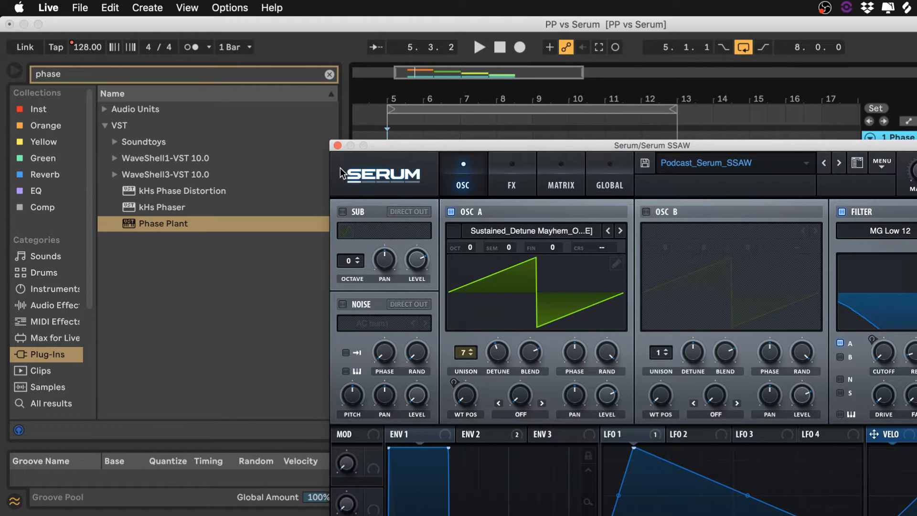
click(337, 145)
Bring back the Phase Plant window and examine the Wavetable generator's waveform and 3D display
click(900, 160)
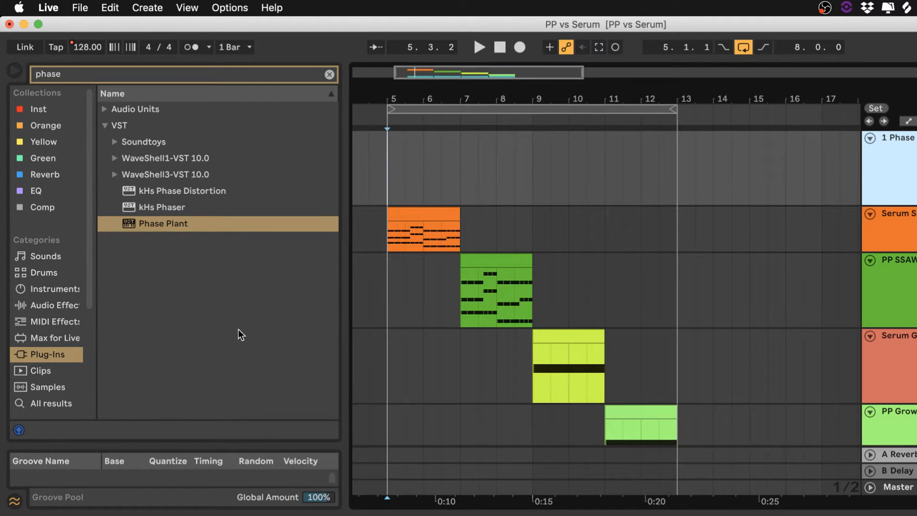
click(58, 515)
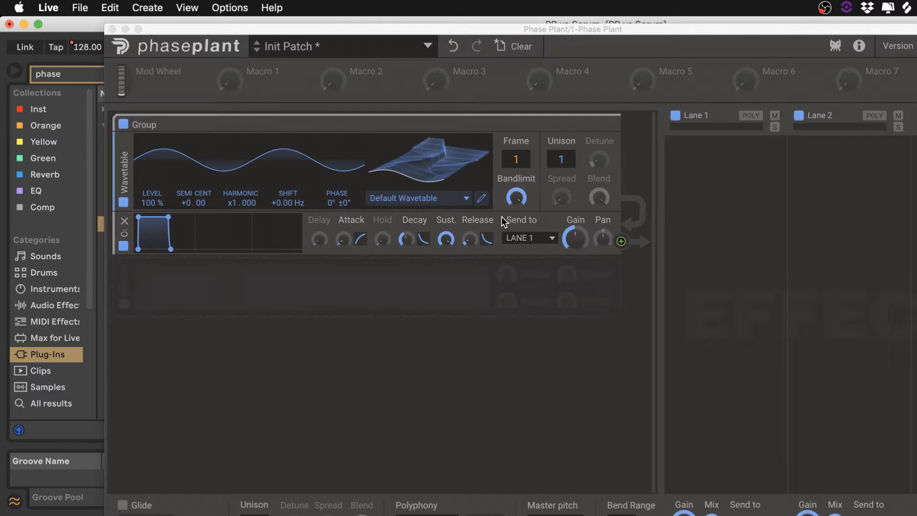
mouse_move(445, 169)
mouse_down()
mouse_move(446, 48)
mouse_move(445, 169)
mouse_up()
drag(368, 164, 431, 157)
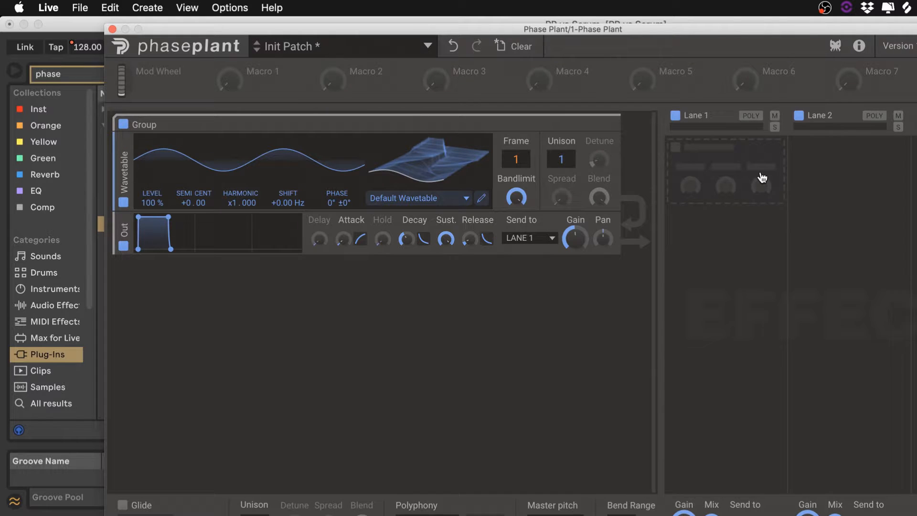
Open the effect choices for Lane 1, dismiss them, and return to the 3D wavetable display
click(752, 170)
click(593, 320)
drag(463, 156, 468, 157)
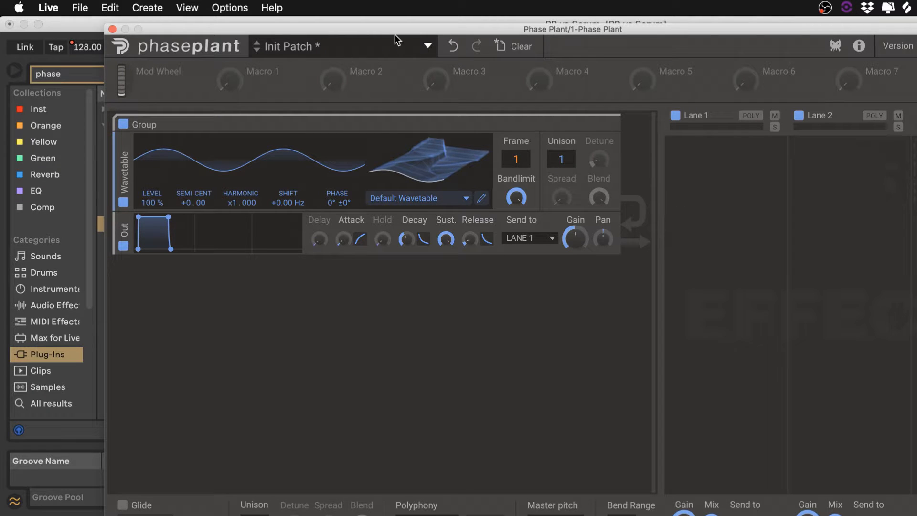
Swap Phase Plant for the Serum SSAW track's Serum window, try oscillator A's wavetable position, and return to Phase Plant
click(112, 29)
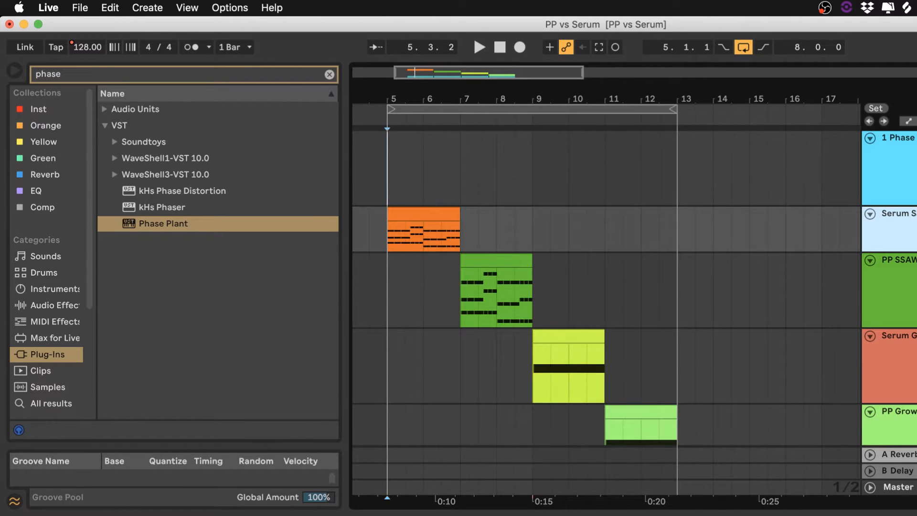
click(71, 515)
click(480, 288)
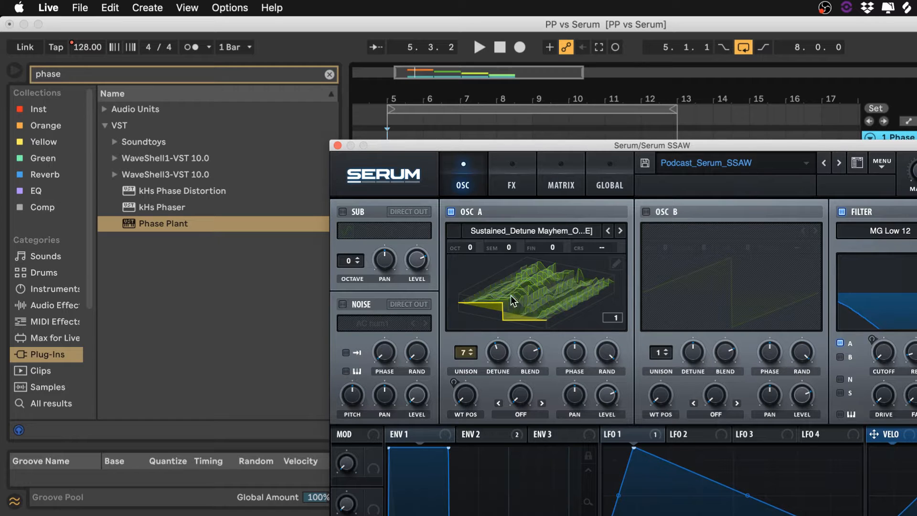
drag(465, 395, 508, 398)
click(338, 145)
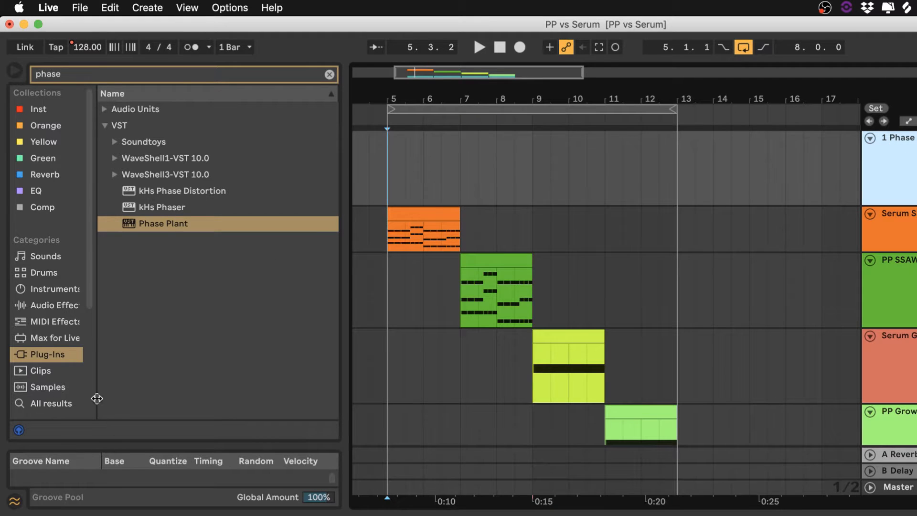
key(Return)
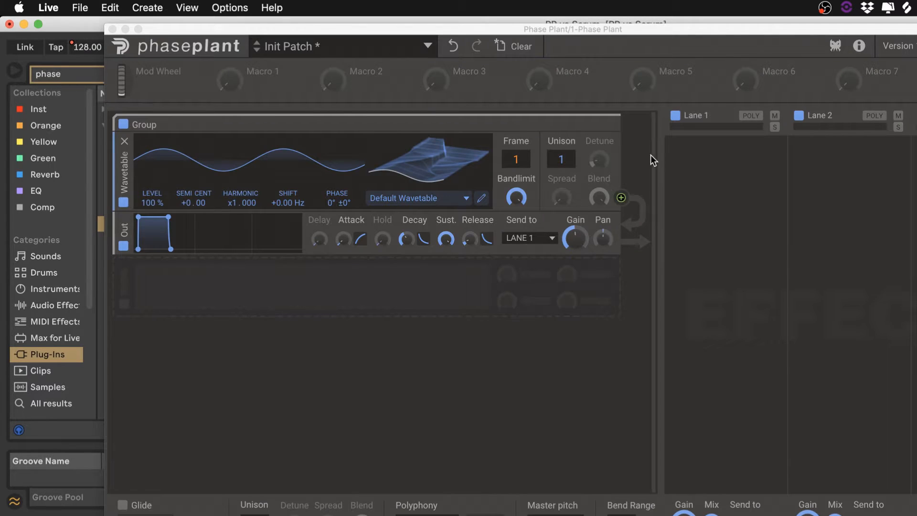
Try a Distortion effect on Lane 1 by adjusting its Drive, and remove the effect
click(687, 149)
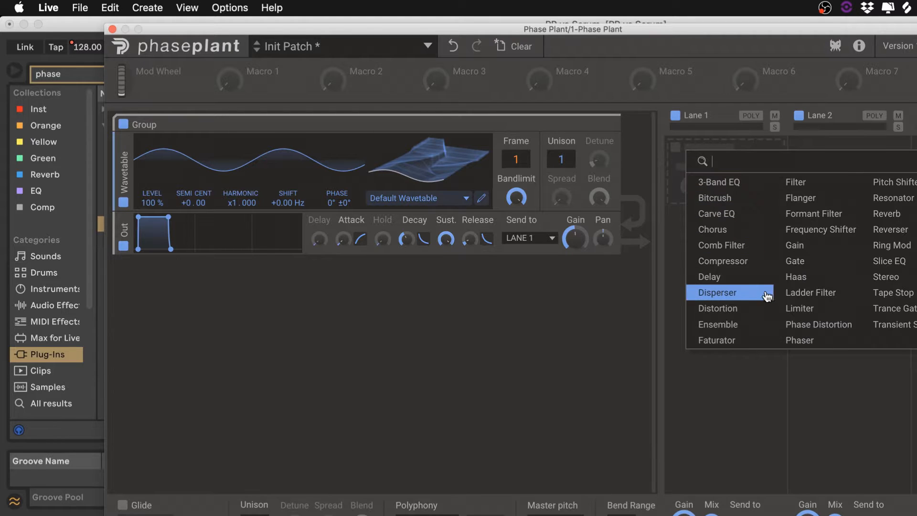
click(737, 306)
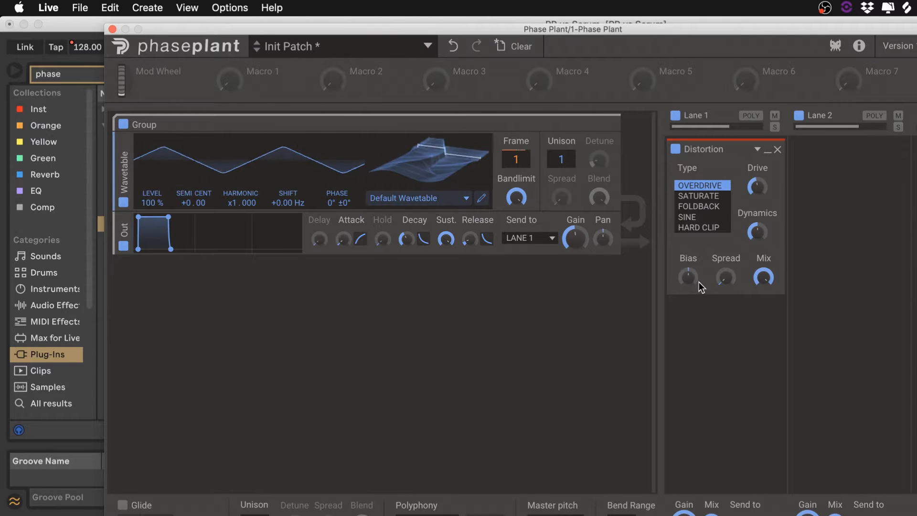
drag(757, 189, 757, 185)
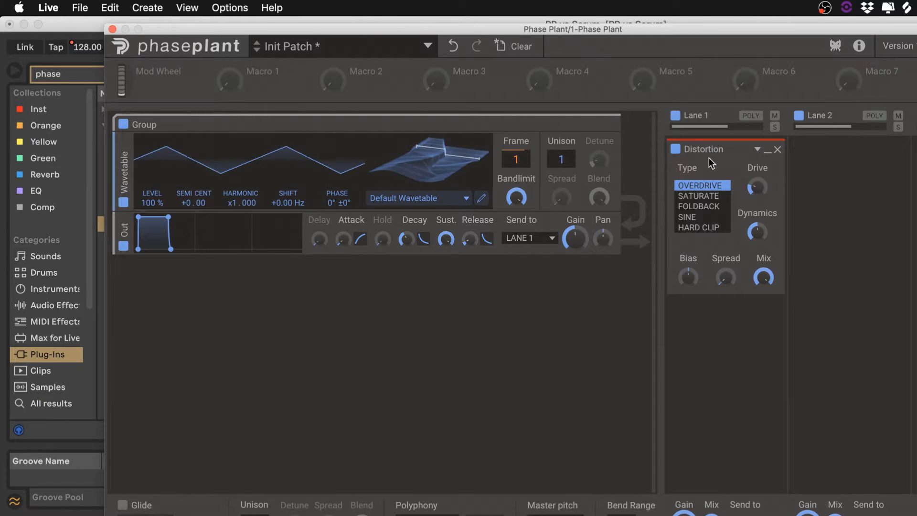
click(778, 150)
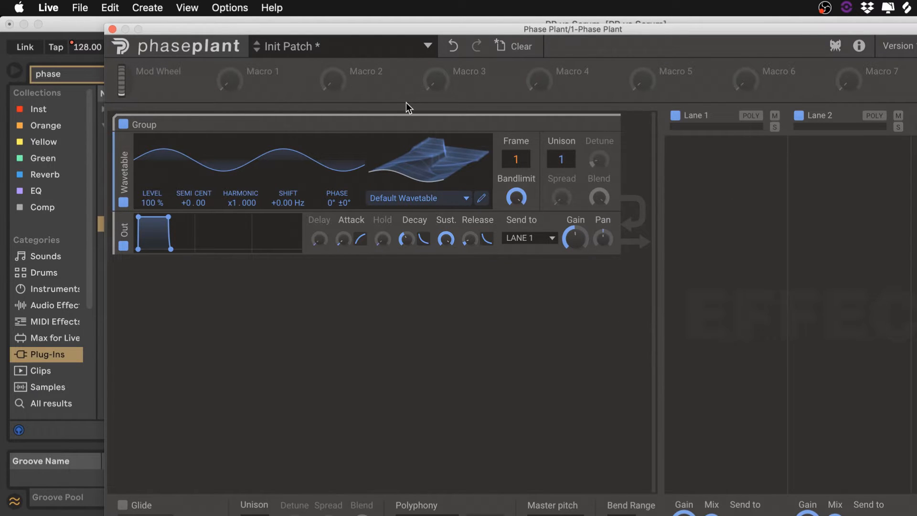
Examine the 3D wavetable display and the generators, effects and utilities available for the empty slot below the group
mouse_move(435, 158)
mouse_down()
mouse_move(435, 77)
mouse_move(435, 158)
mouse_up()
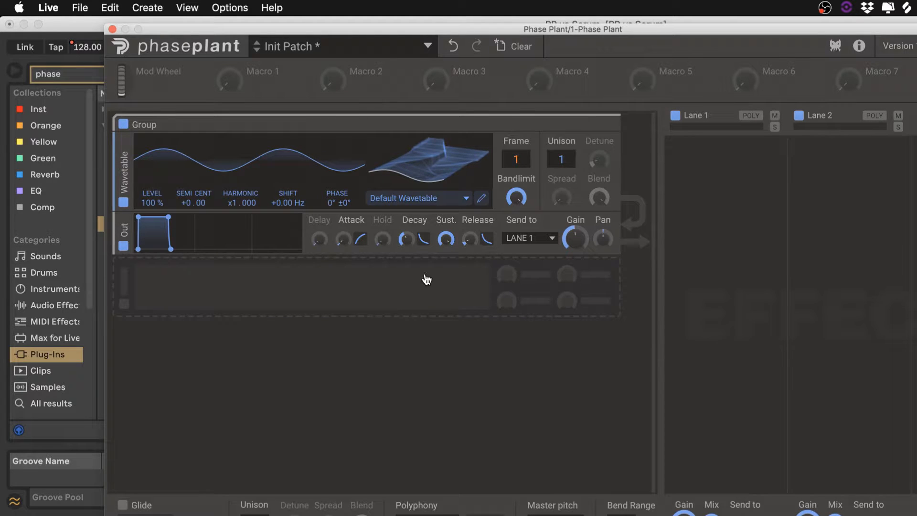
click(461, 302)
click(389, 357)
click(519, 276)
click(326, 353)
Add an Analog generator below the Wavetable's output and give it its own Output module
click(333, 288)
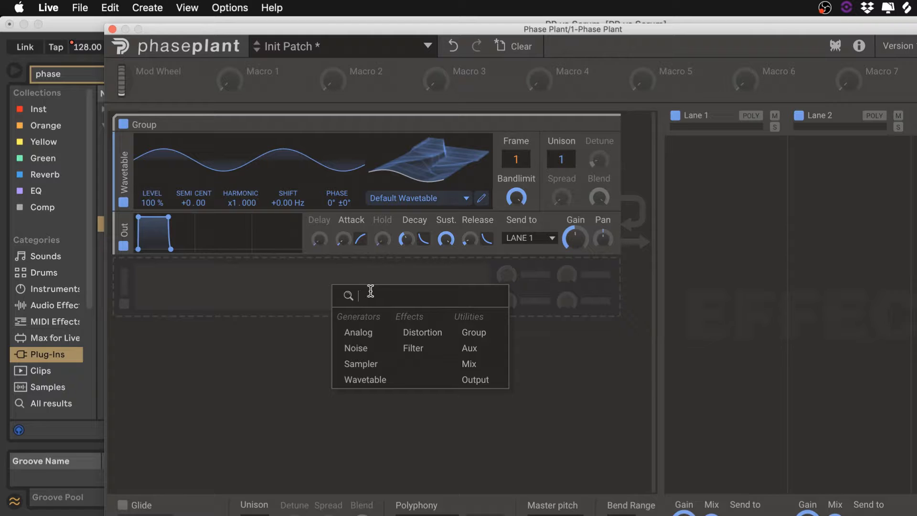
click(348, 332)
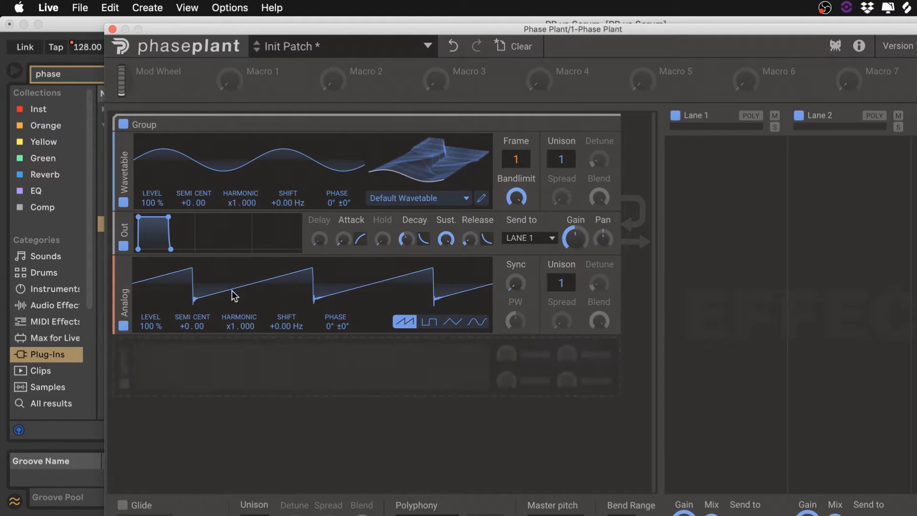
click(228, 380)
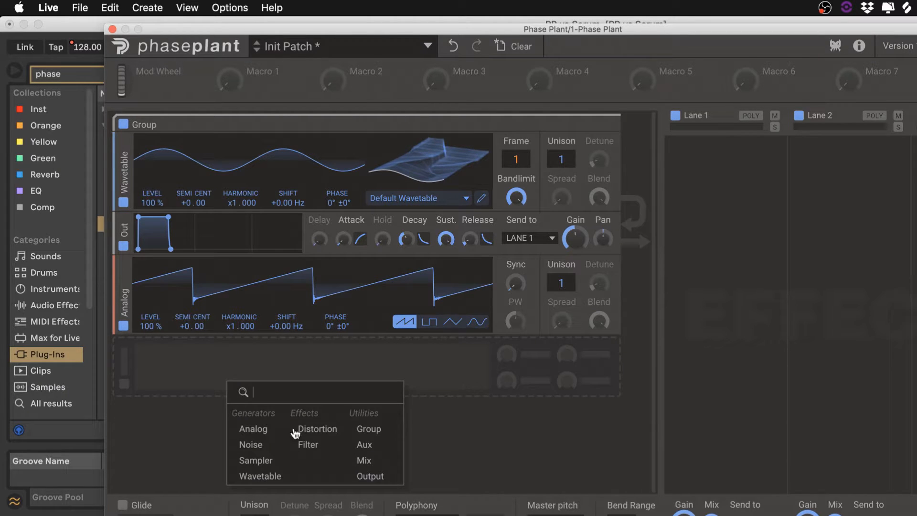
click(359, 477)
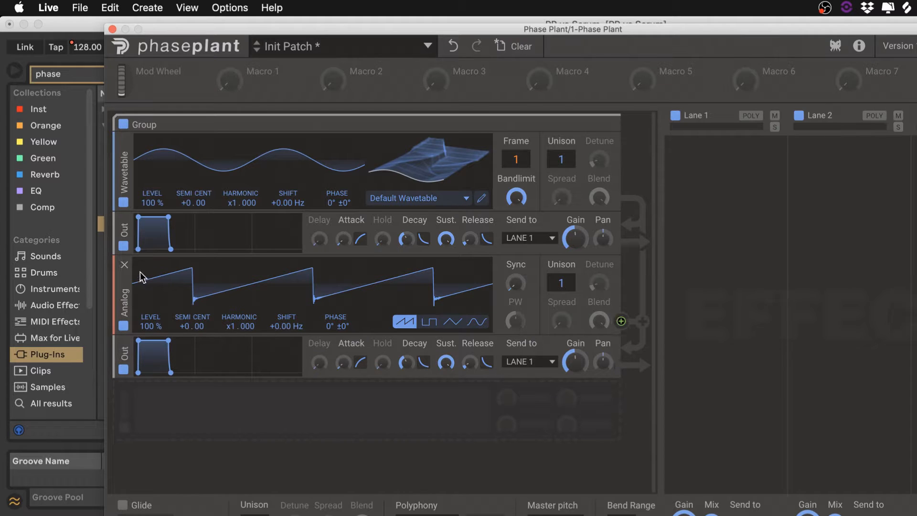
Add a second Group and move the Analog generator and its Output into it
click(213, 413)
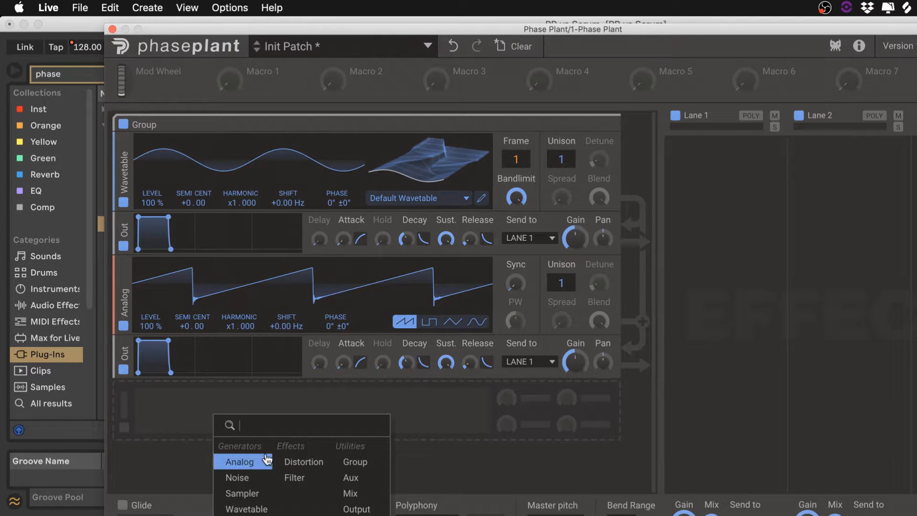
click(376, 461)
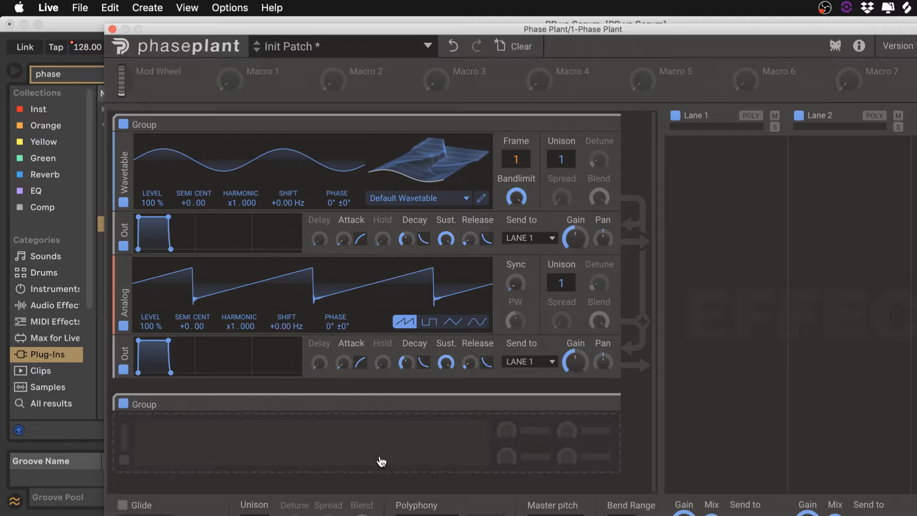
drag(125, 355, 123, 415)
drag(123, 295, 133, 371)
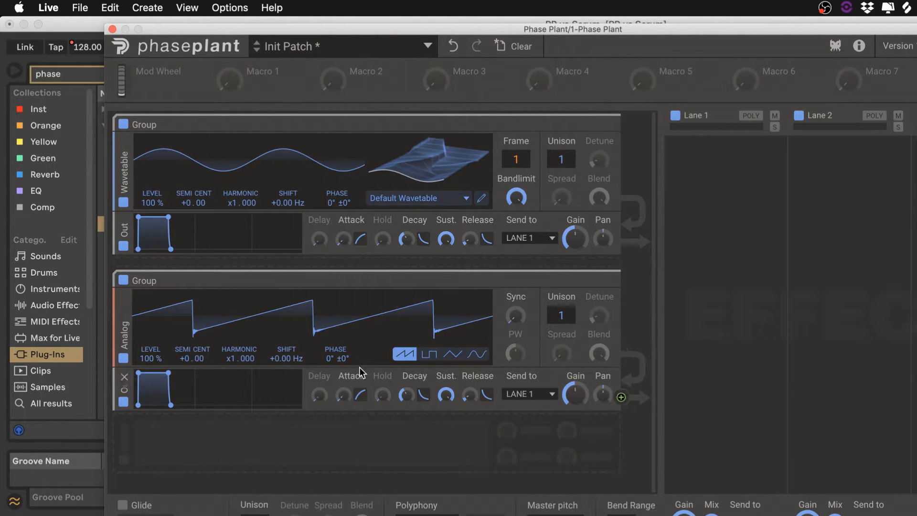
click(276, 434)
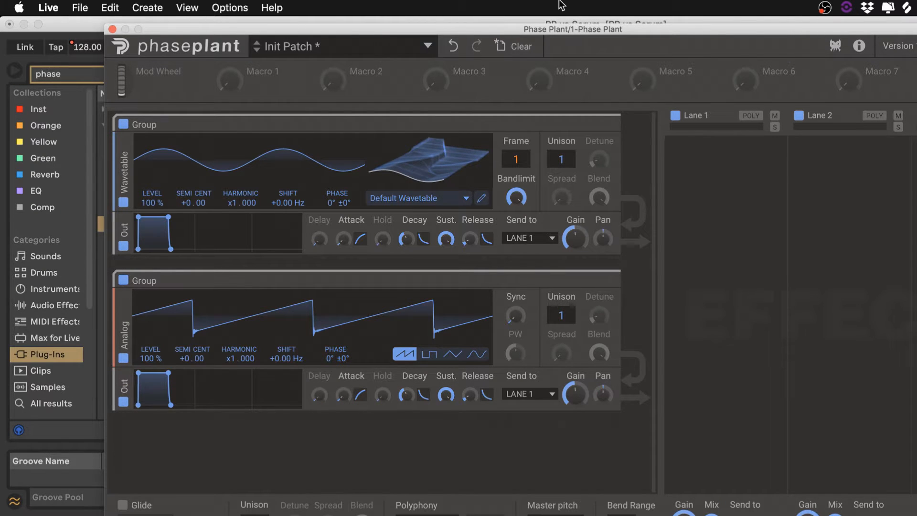
Add a Chorus effect to Lane 1 and adjust its Delay, Depth, Mix and Rate
click(738, 153)
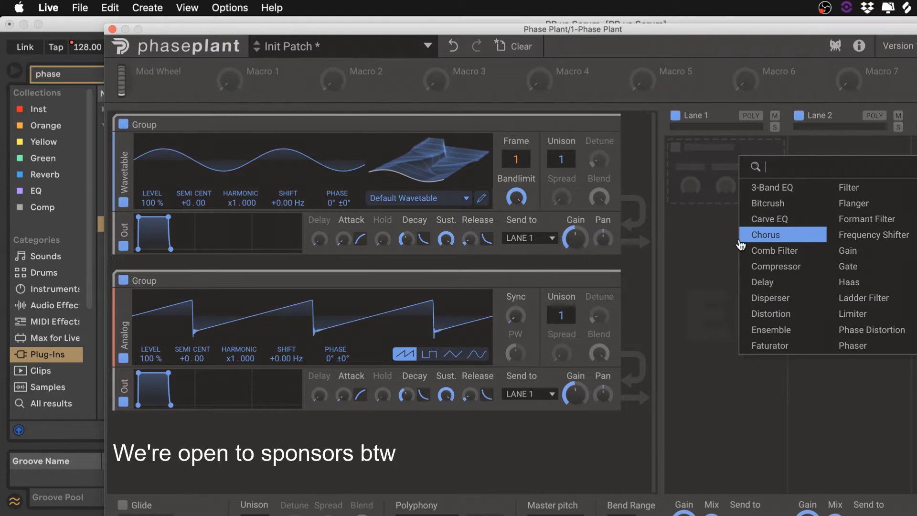
click(777, 237)
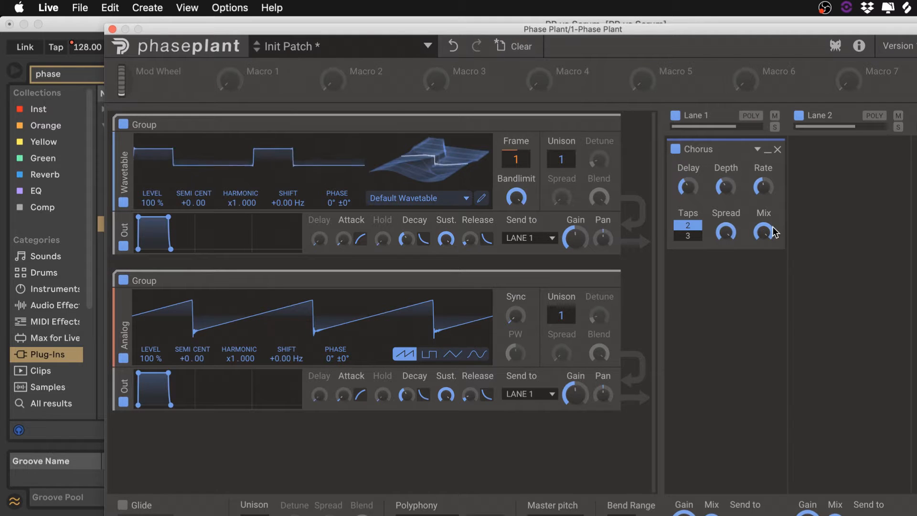
drag(687, 188, 688, 185)
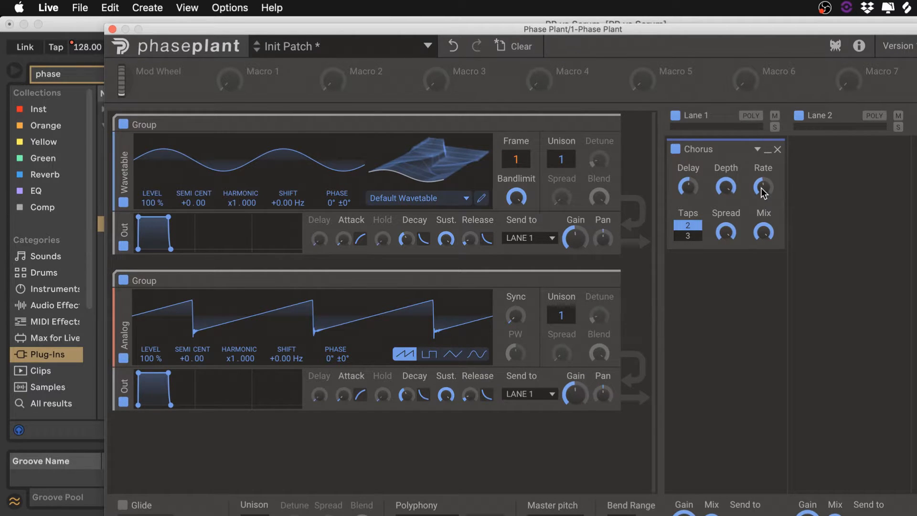
drag(763, 187, 763, 194)
Assign the modulator that drives the Wavetable's Frame to the Chorus Rate as well, and leave modulation assignment
click(444, 513)
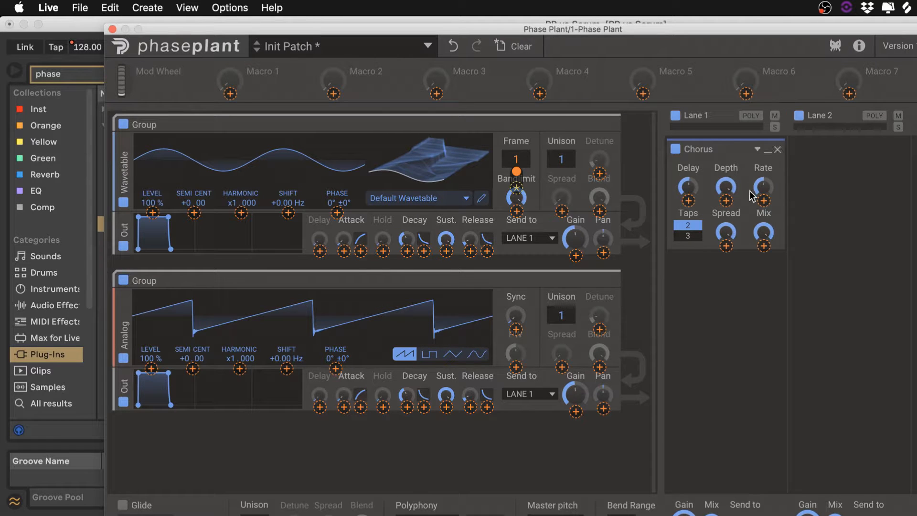
mouse_move(762, 201)
mouse_down()
mouse_move(763, 193)
mouse_move(763, 201)
mouse_up()
key(Escape)
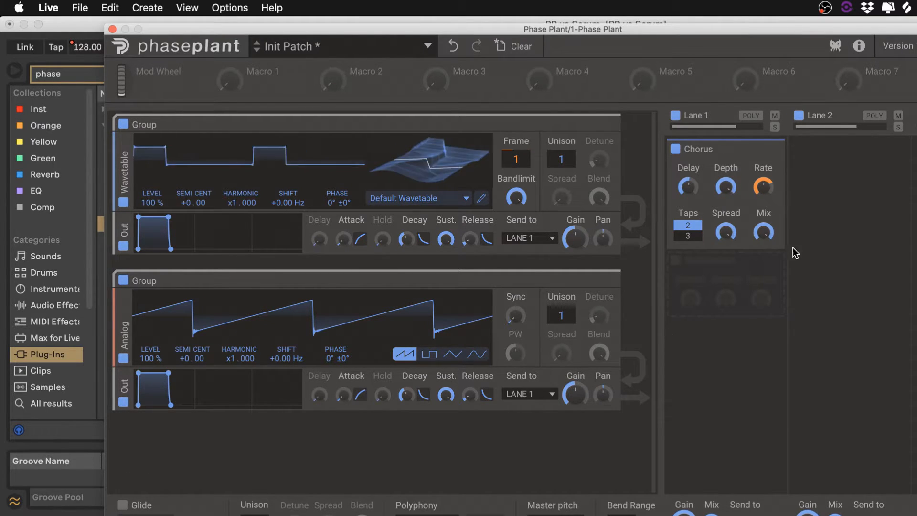
Set the Wavetable generator's Unison to 4 voices and raise its Detune
drag(562, 161, 562, 149)
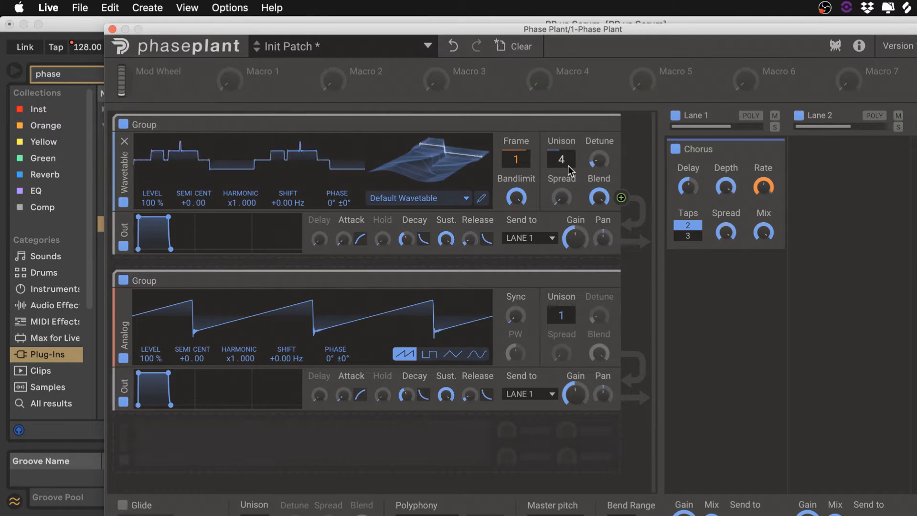
drag(593, 166, 594, 158)
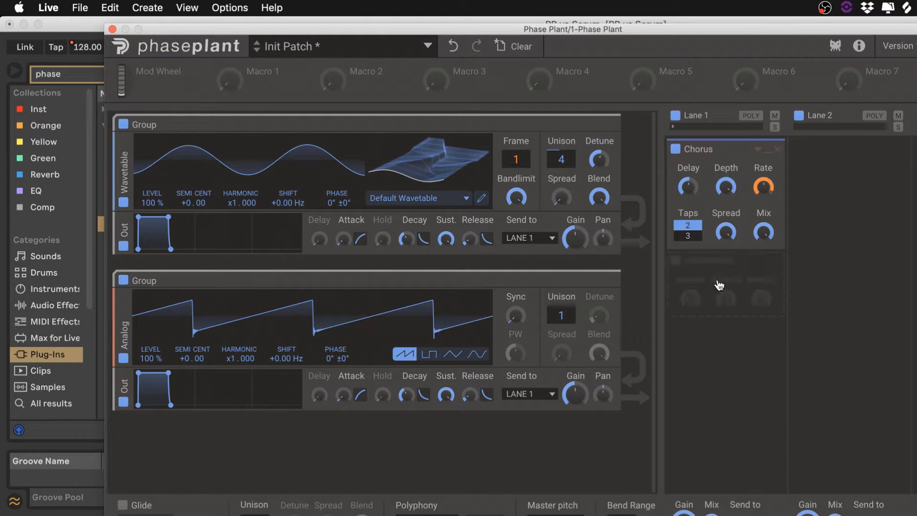
Look through the effects available for the empty slot below Chorus in Lane 1
click(729, 270)
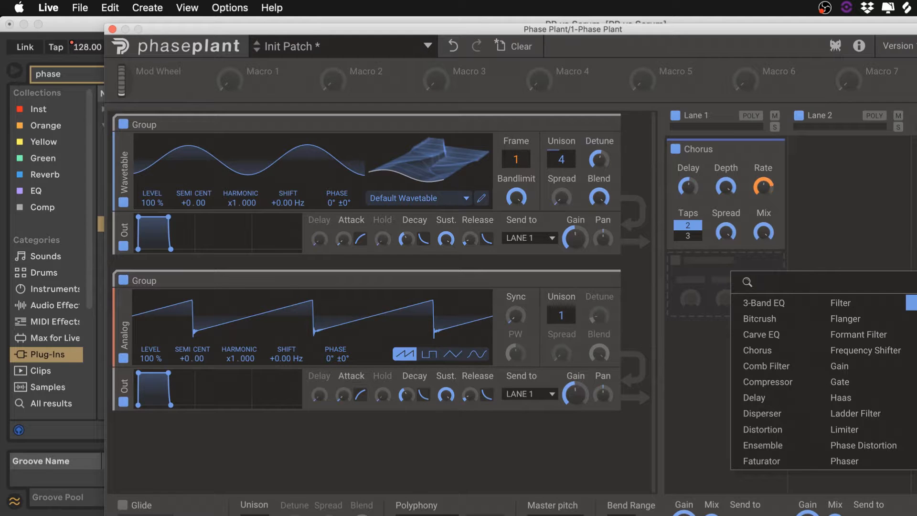
click(911, 230)
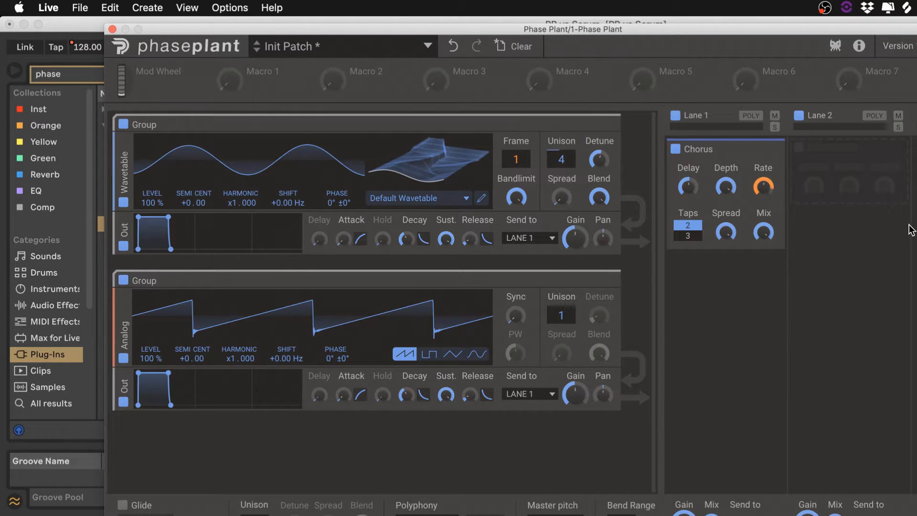
click(741, 275)
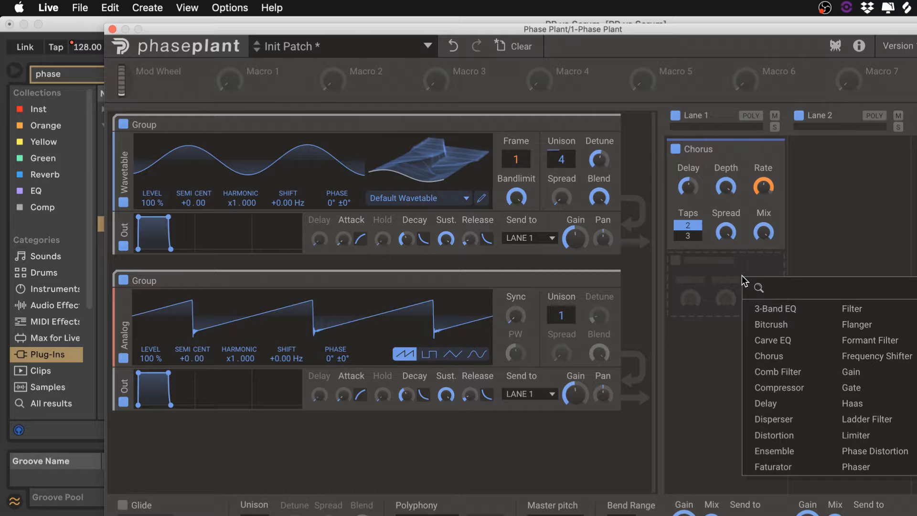
click(901, 134)
click(762, 279)
click(846, 211)
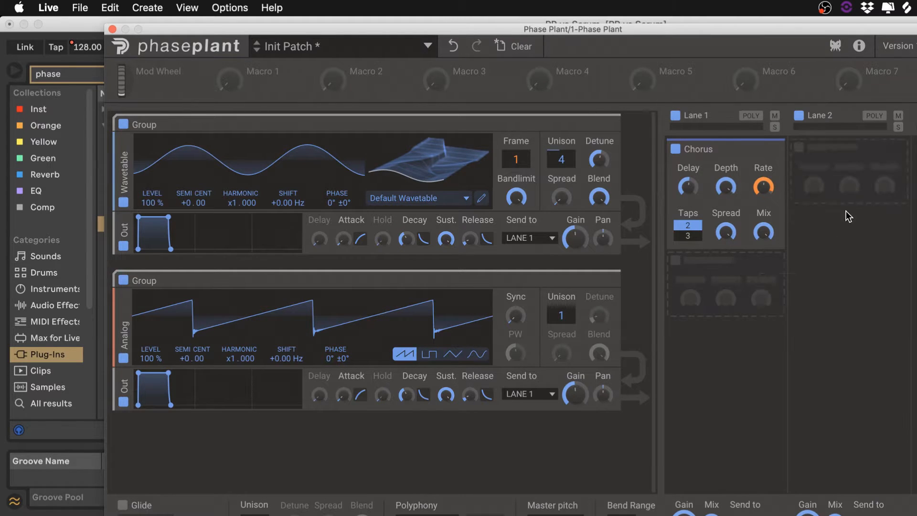
click(708, 268)
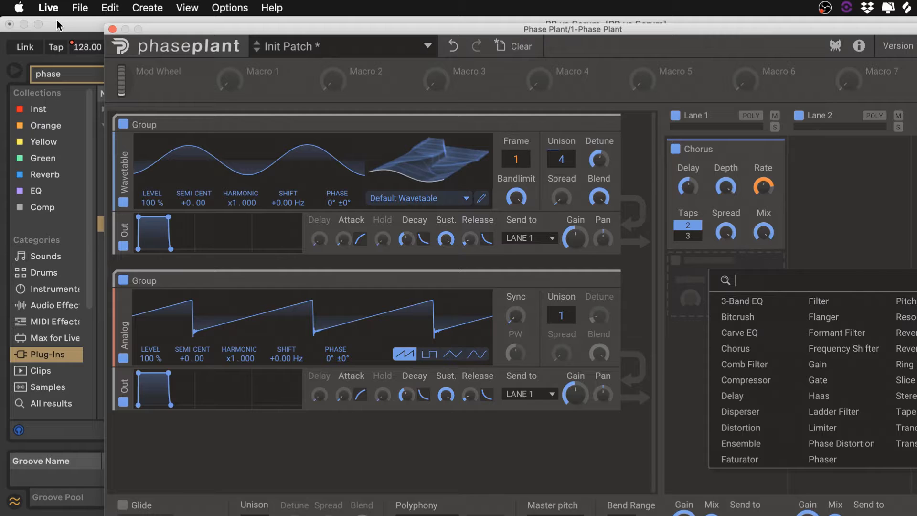
Close Phase Plant and insert a new MIDI track directly above the CSP_Free Drums track
click(111, 28)
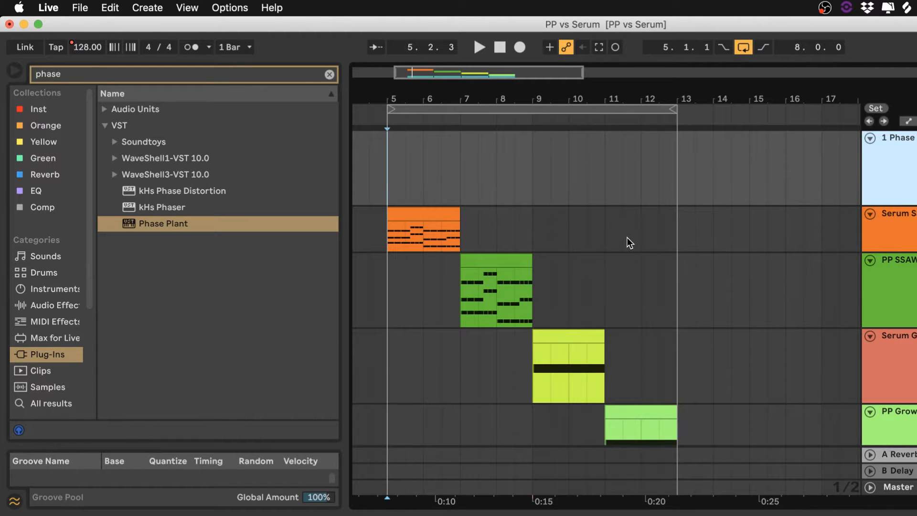
scroll(831, 287, down, 5)
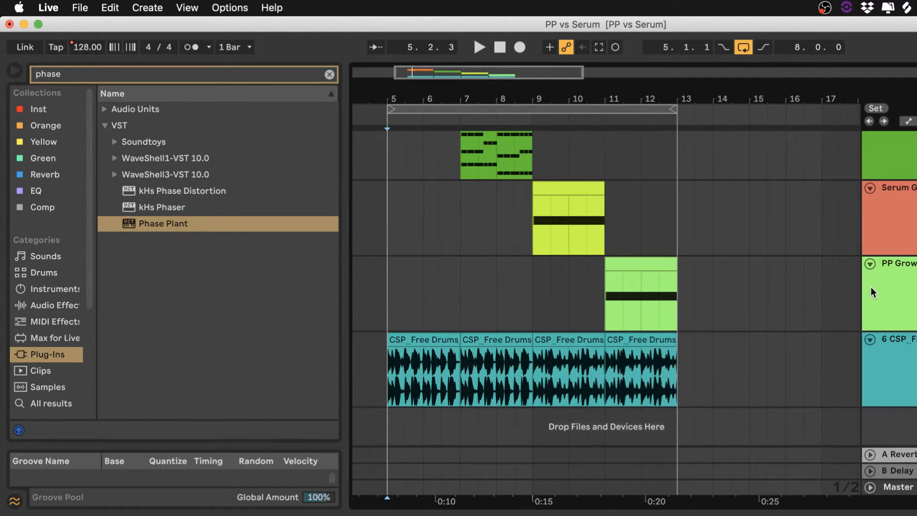
click(913, 290)
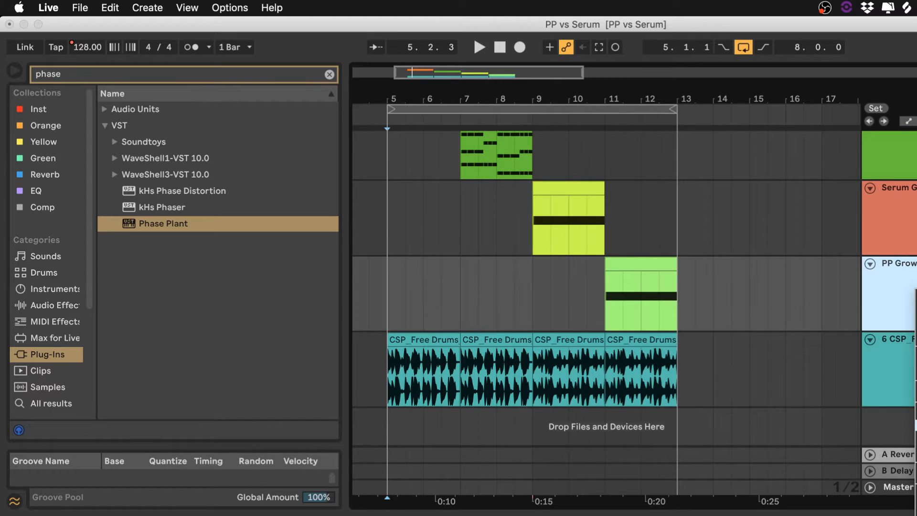
key(super+shift+t)
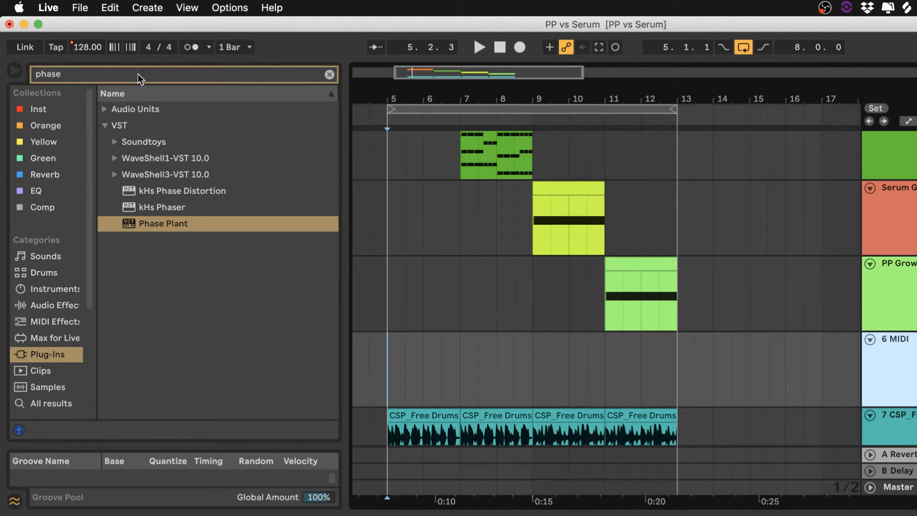
Search the plug-ins for "serum" and load the Serum VST onto the new MIDI track
click(139, 78)
text(serum)
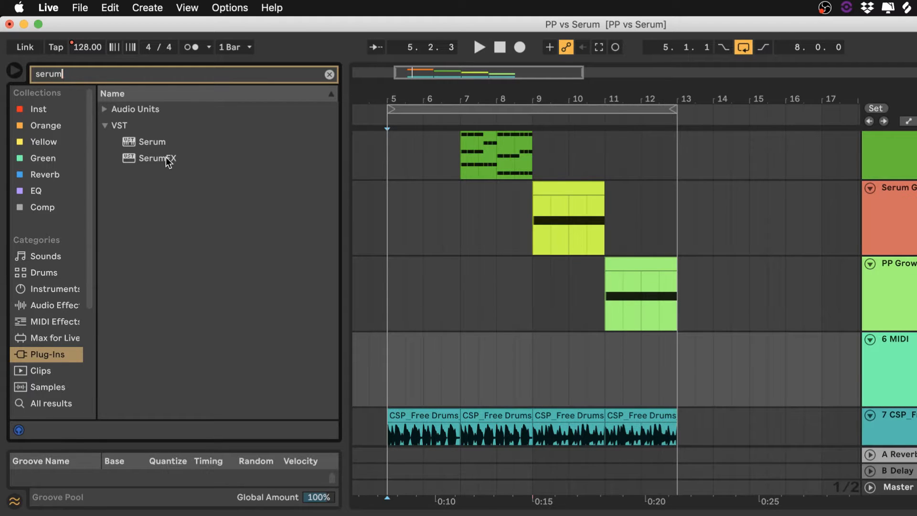
click(164, 142)
drag(165, 142, 626, 393)
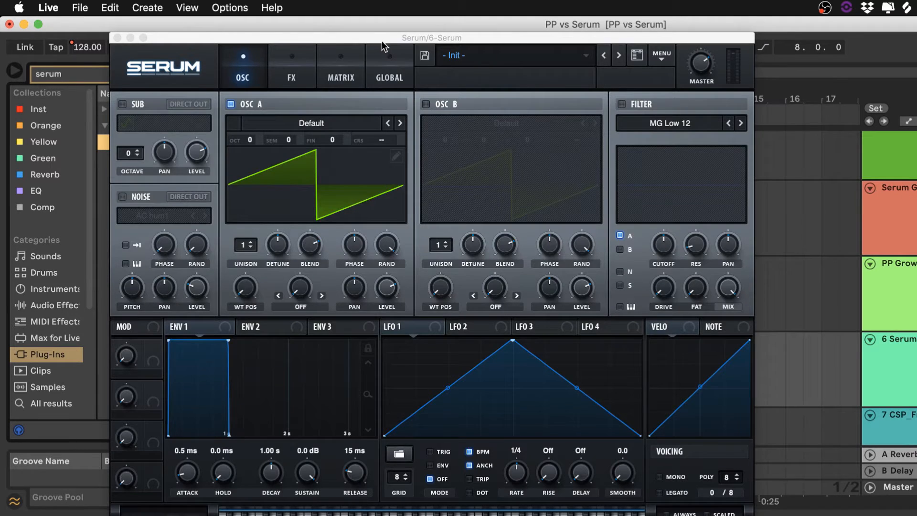
Set oscillator A's octave to -2 in Serum and move the plug-in window off the browser
drag(382, 41, 601, 128)
drag(459, 226, 467, 260)
click(337, 125)
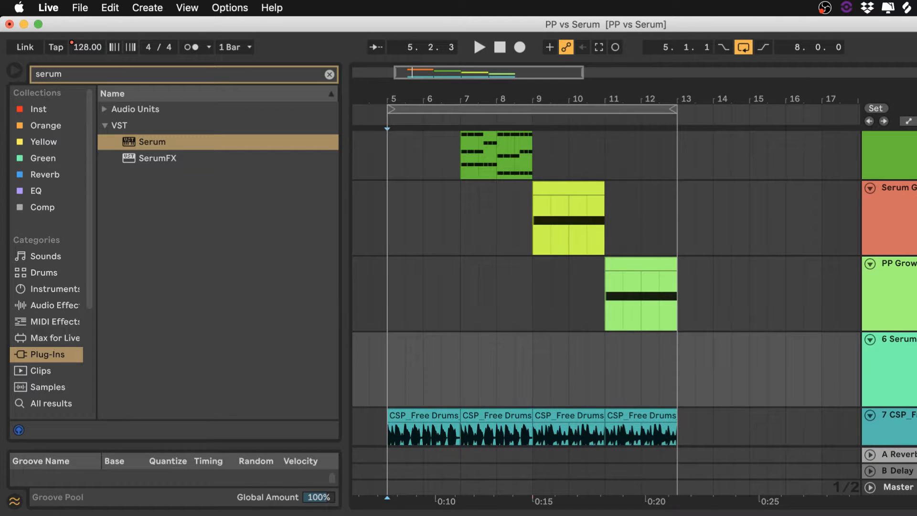
key(super+alt+p)
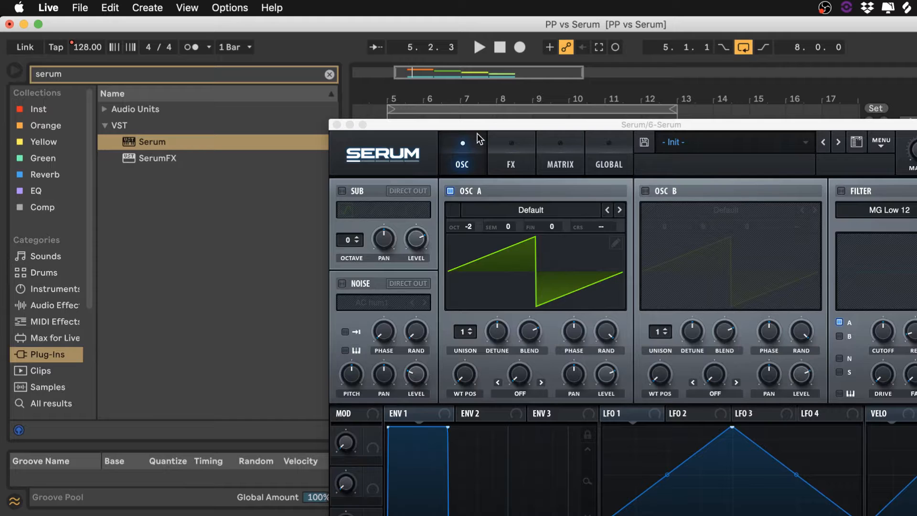
Enable Serum's Distortion effect, set its type to Downsample, and revisit the oscillators before returning to the effects
click(507, 167)
click(347, 215)
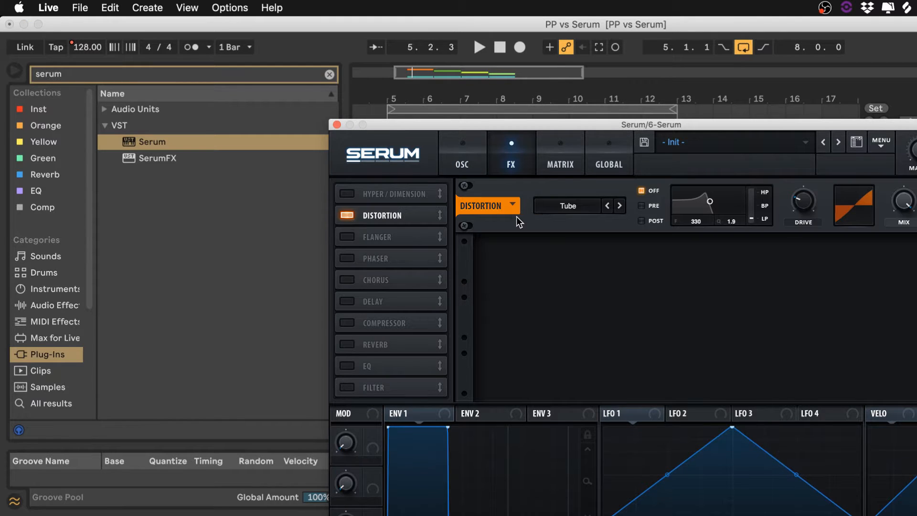
click(567, 209)
click(622, 323)
drag(619, 123, 652, 142)
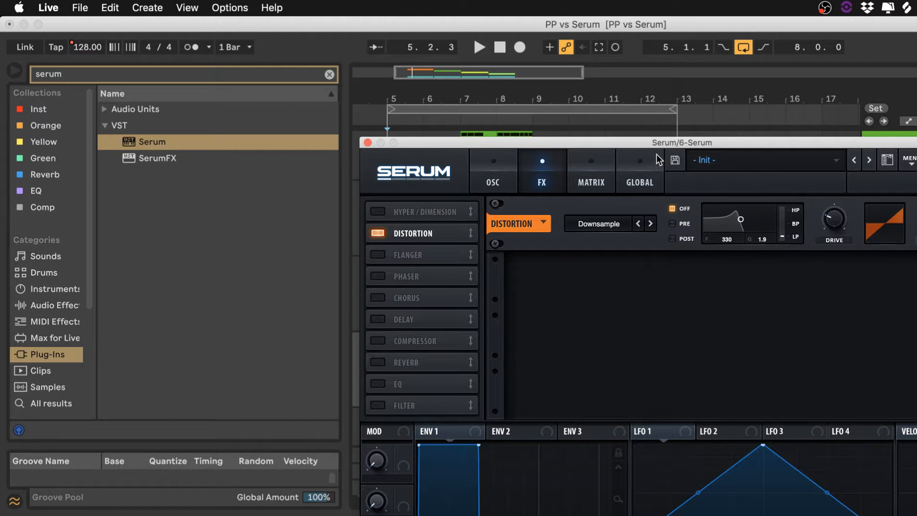
click(494, 182)
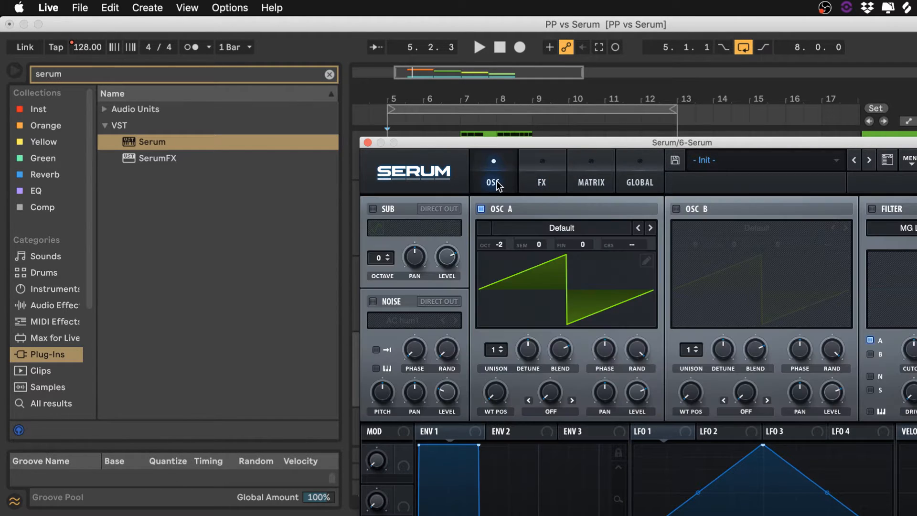
click(532, 186)
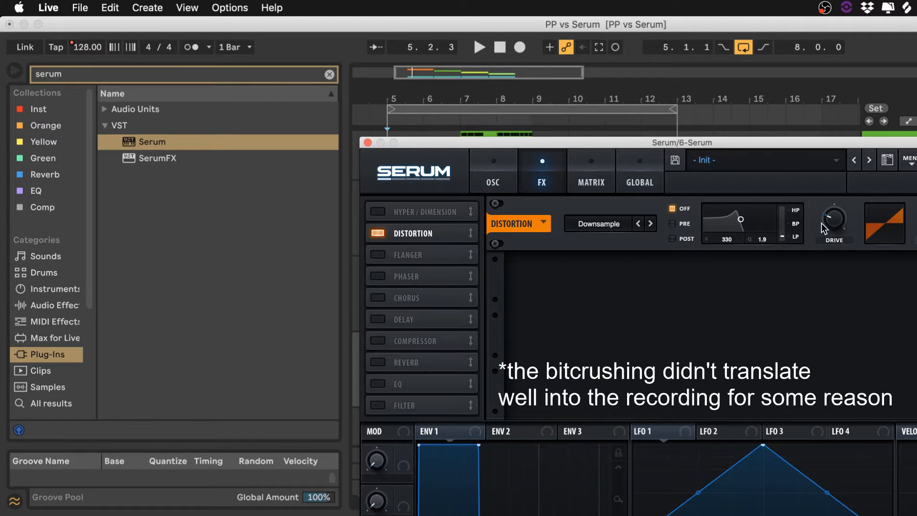
Raise the Downsample distortion's Drive and toggle the effect off and on to compare the sound
drag(834, 220, 833, 200)
drag(823, 121, 823, 58)
drag(830, 222, 832, 247)
click(378, 236)
click(378, 236)
click(378, 237)
click(378, 237)
click(377, 238)
click(377, 238)
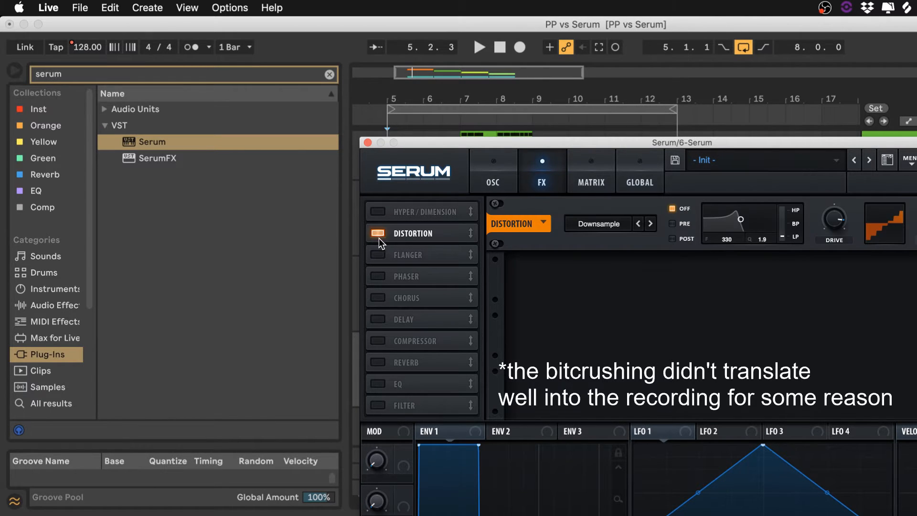
Close Serum, move its track directly below the Phase Plant track, and reopen Phase Plant
click(367, 142)
click(906, 360)
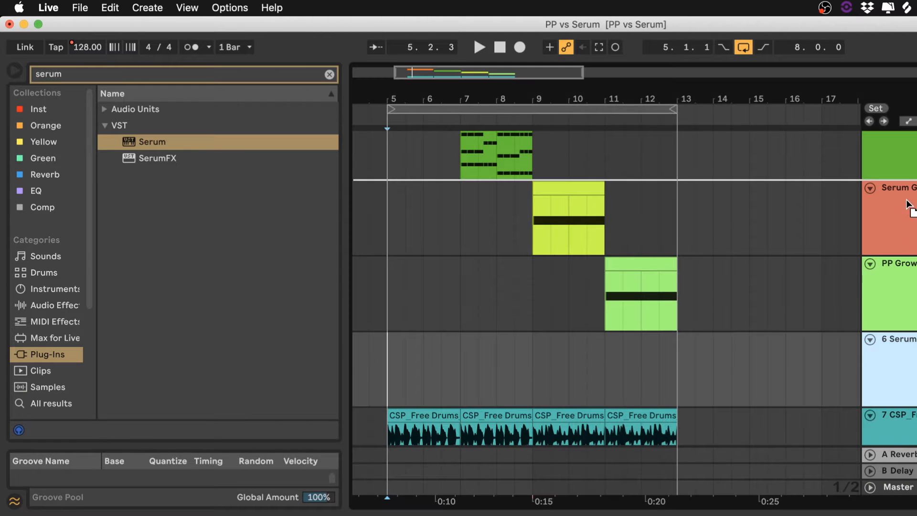
scroll(906, 138, up, 5)
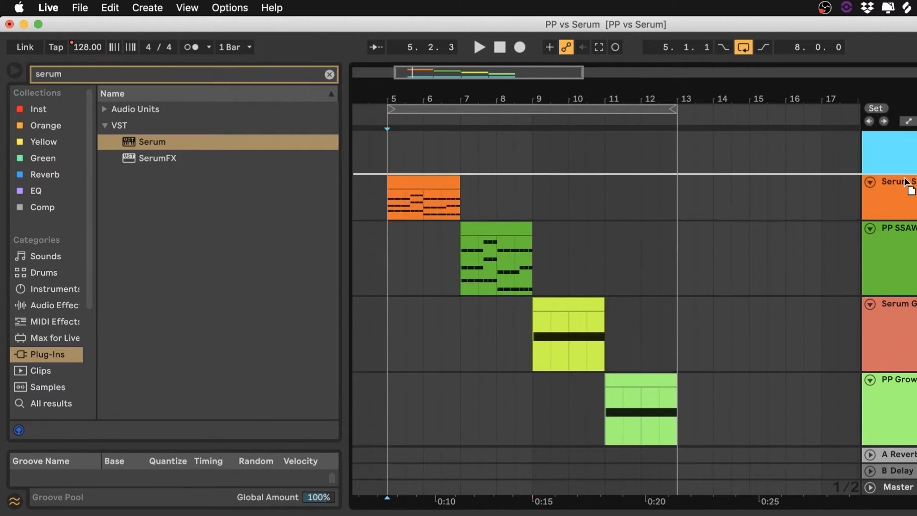
click(888, 148)
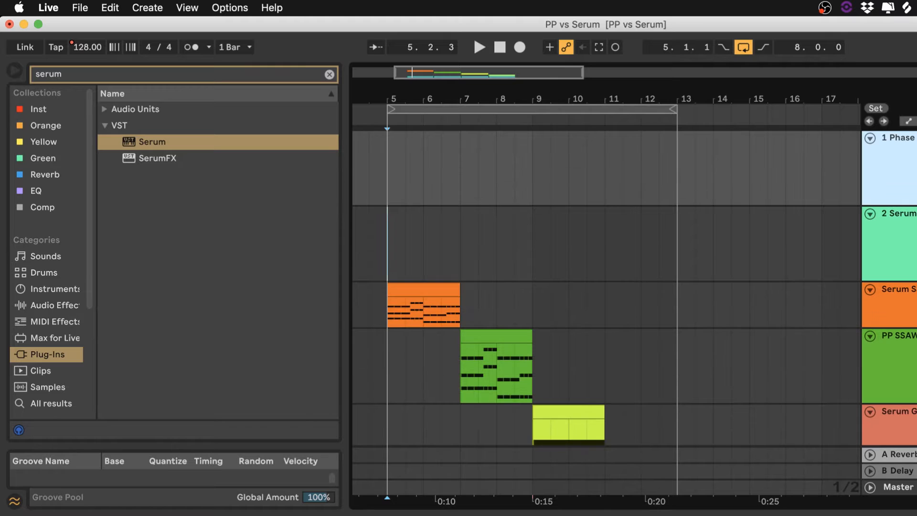
key(super+alt+p)
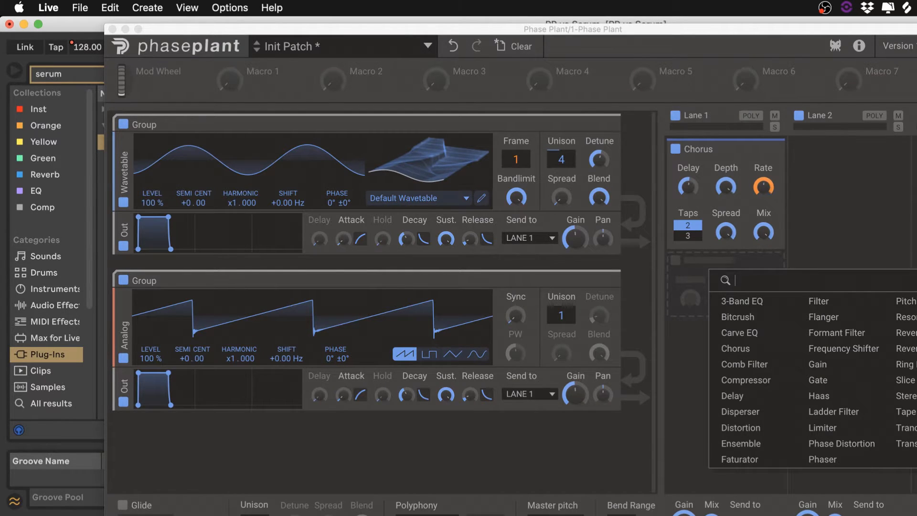
Switch off the Chorus effect and the Analog group, and reset the Wavetable generator's Unison to 1
click(676, 149)
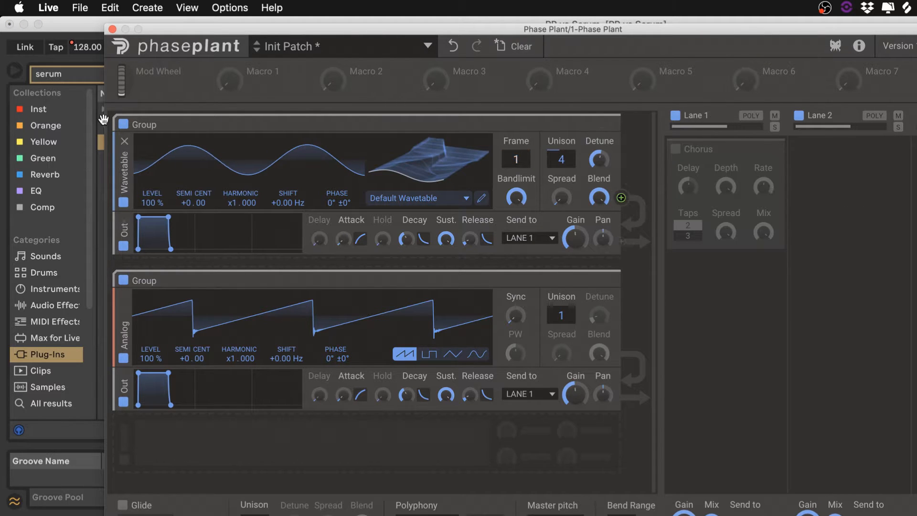
double_click(559, 162)
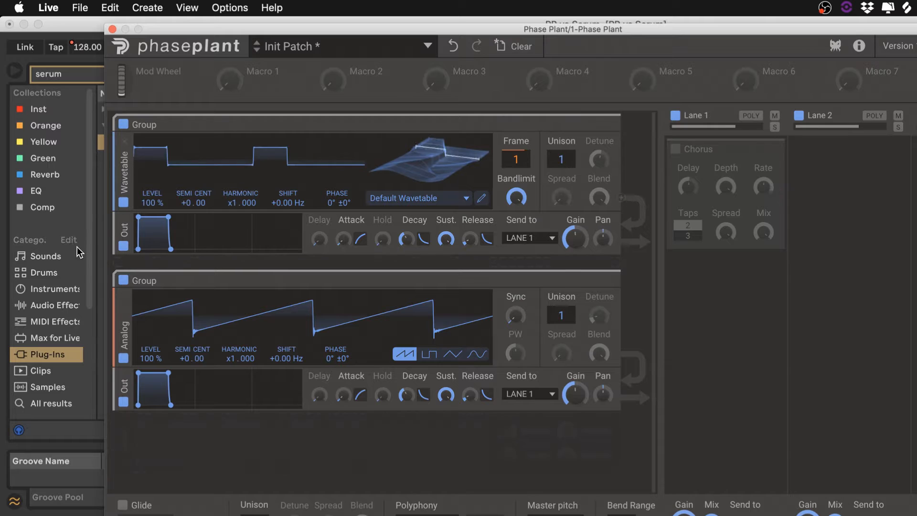
click(124, 280)
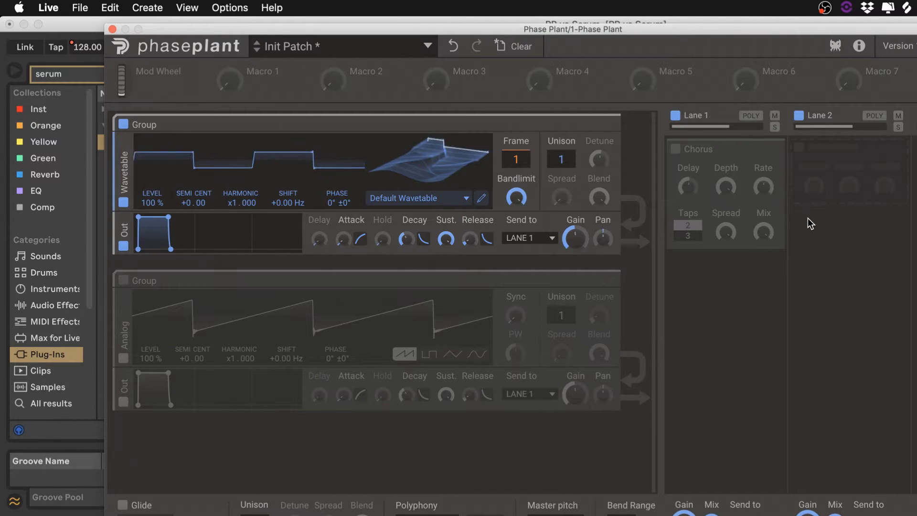
Set the Wavetable generator's Frame to 88 and add a Bitcrush effect to Lane 2
click(830, 169)
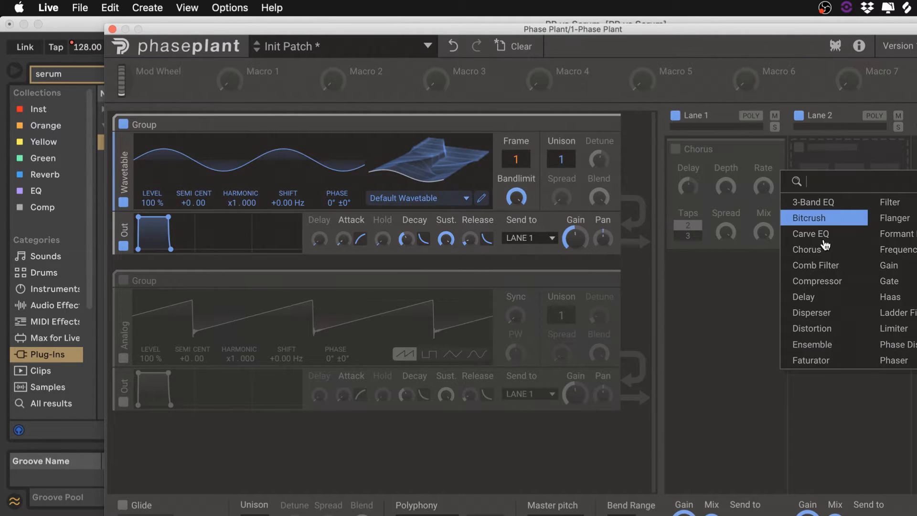
key(Escape)
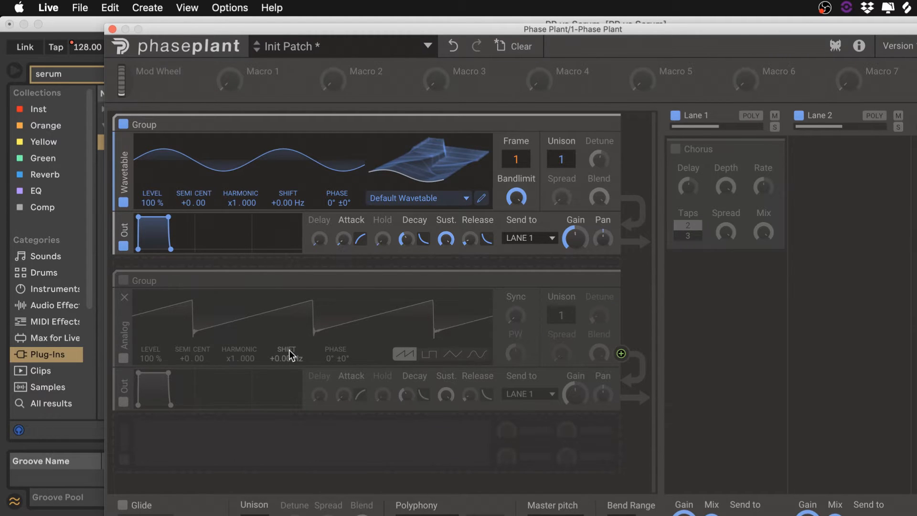
drag(516, 160, 515, 127)
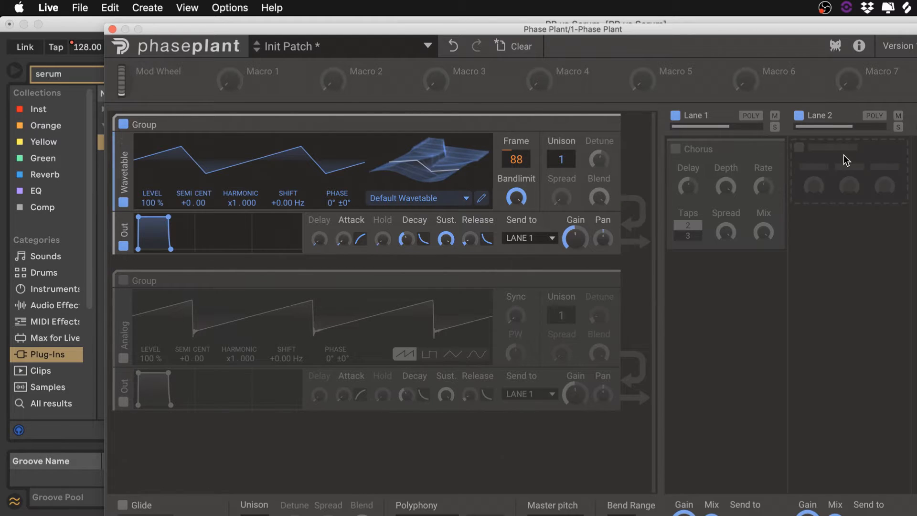
click(855, 179)
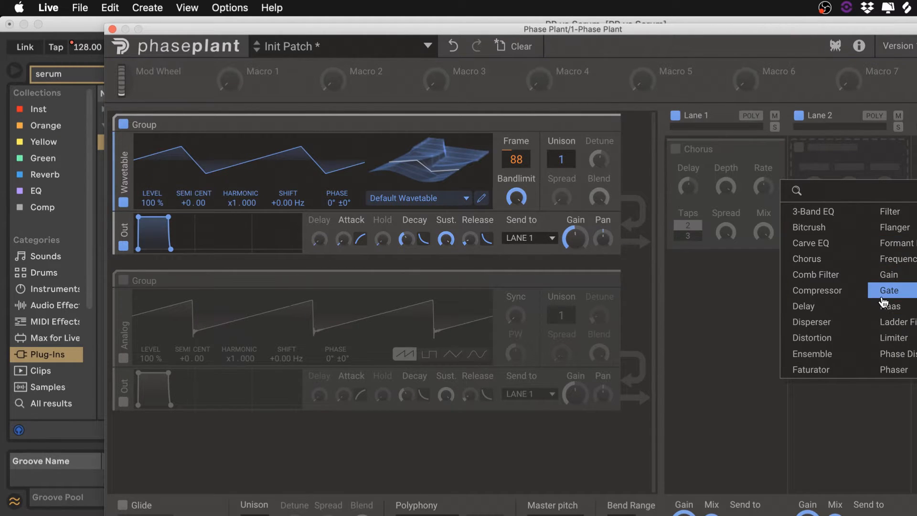
click(837, 227)
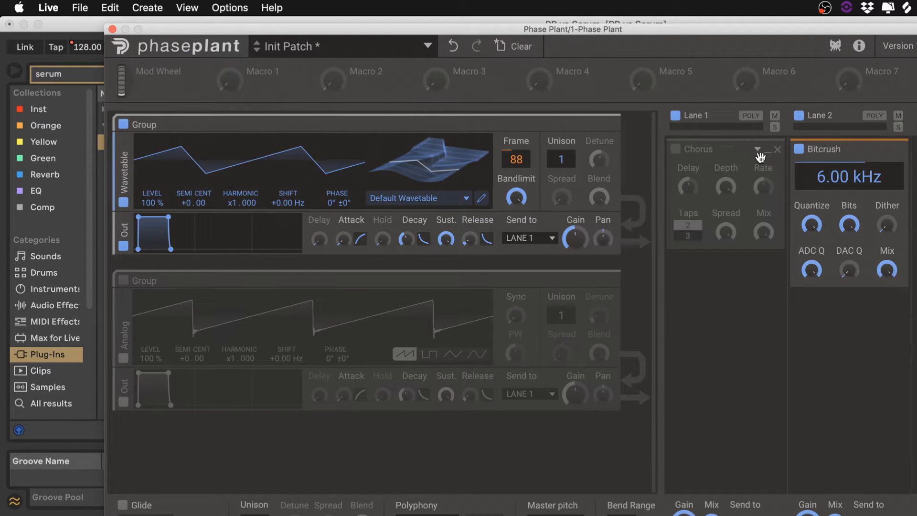
Look through the effects available for the empty slot below Bitcrush in Lane 2
click(834, 326)
click(834, 326)
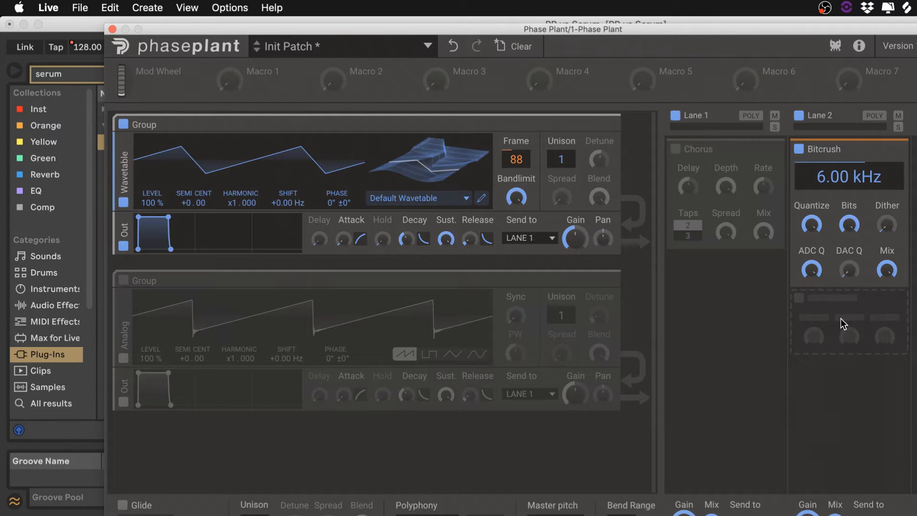
click(840, 319)
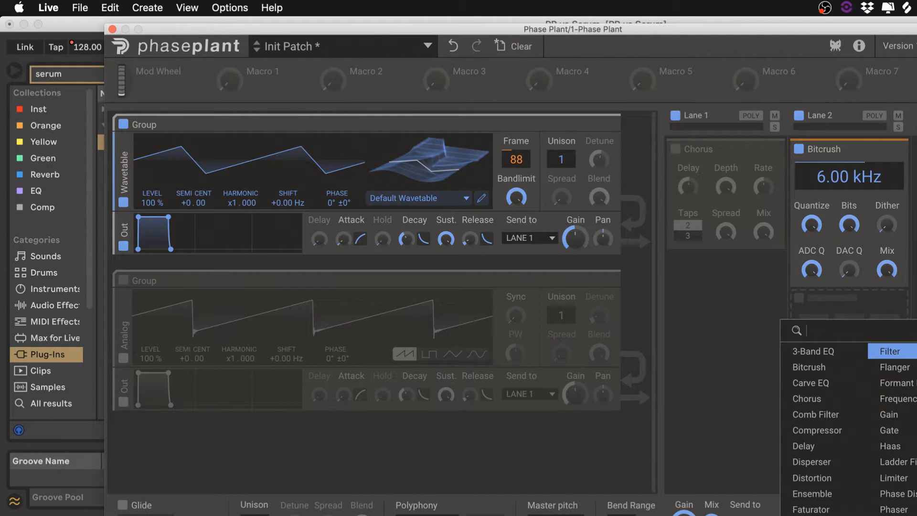
key(Escape)
mouse_move(824, 316)
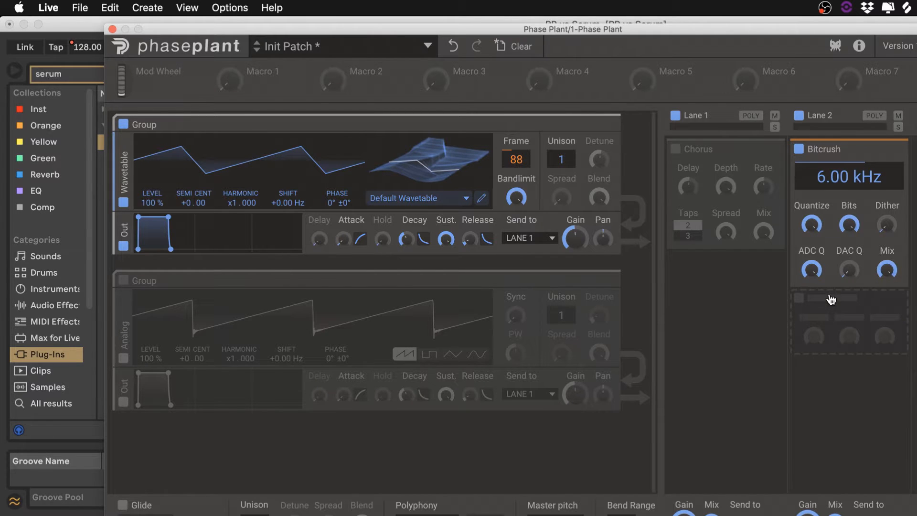
click(746, 313)
click(691, 393)
key(super+Tab)
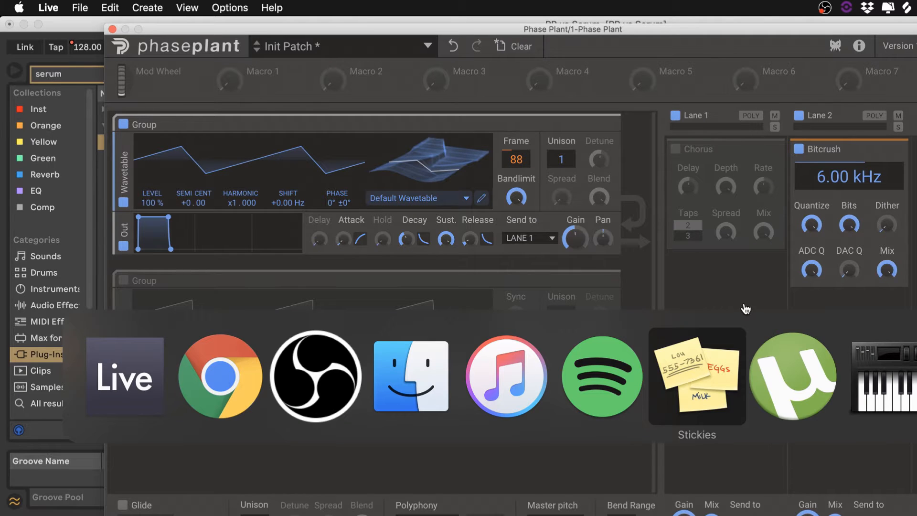
key(Escape)
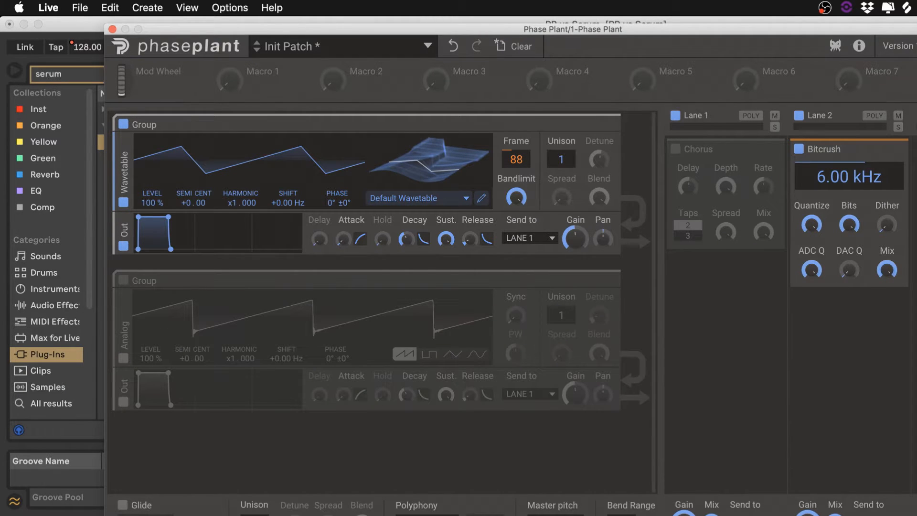
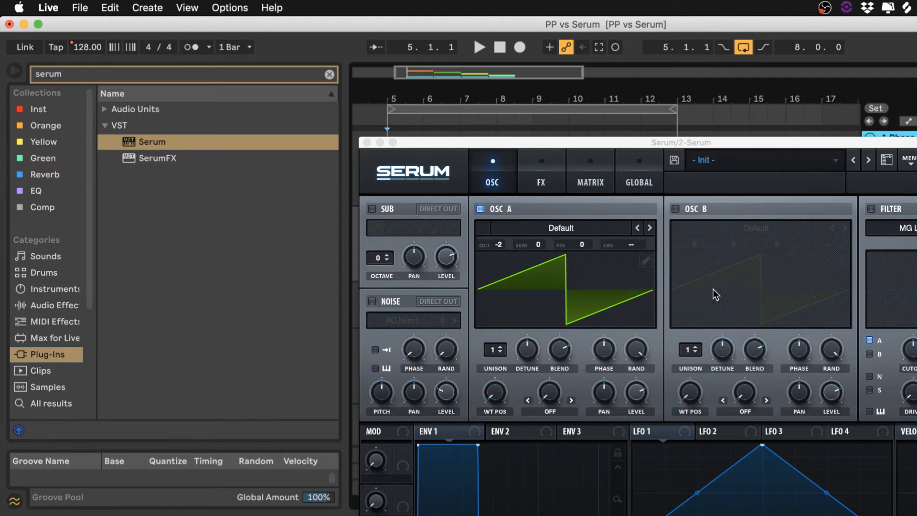
Look through Serum's OSC, FX, MATRIX and GLOBAL pages to review how its interface is divided
click(585, 180)
click(541, 180)
click(579, 178)
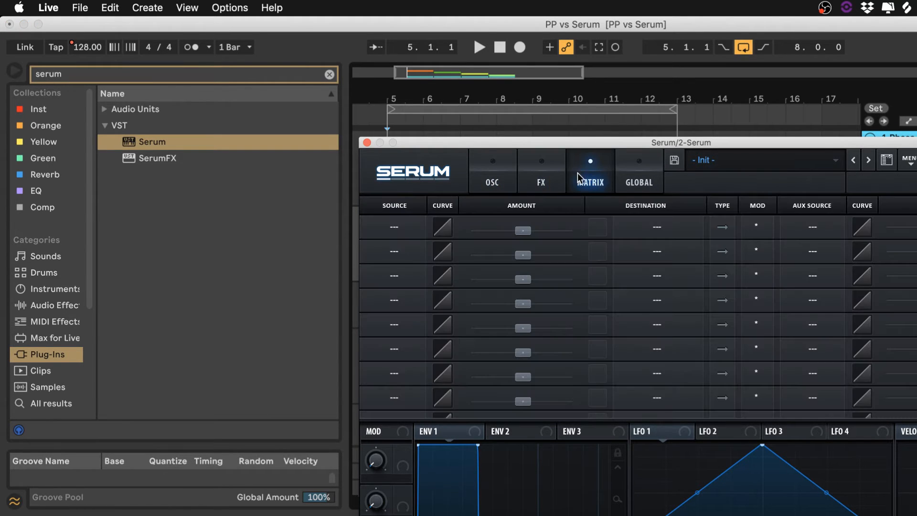
click(615, 164)
click(602, 165)
click(509, 179)
click(530, 162)
click(576, 160)
click(615, 161)
click(522, 171)
click(481, 183)
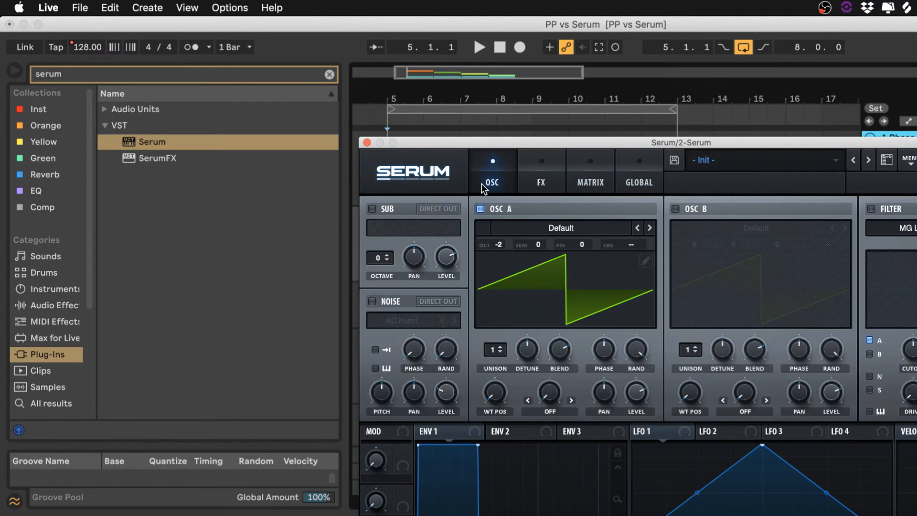
click(549, 162)
click(588, 166)
click(620, 172)
click(549, 176)
click(497, 176)
Close Serum and open Phase Plant on the first track
click(366, 142)
click(883, 190)
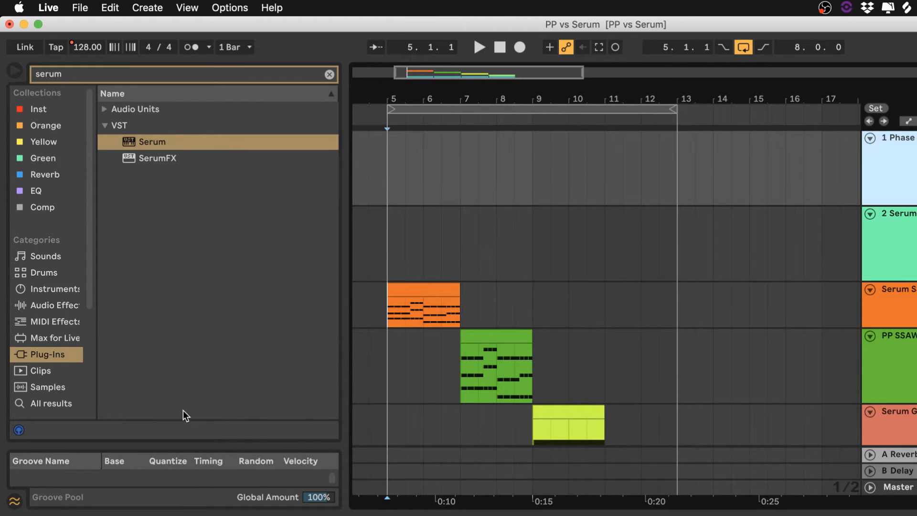
key(alt+super+p)
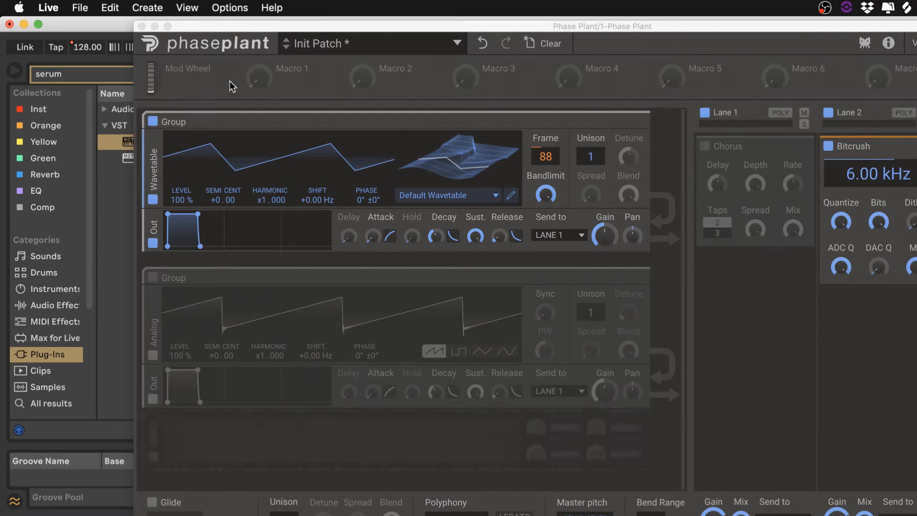
Look at Phase Plant's factory preset folders and close the preset browser
click(457, 43)
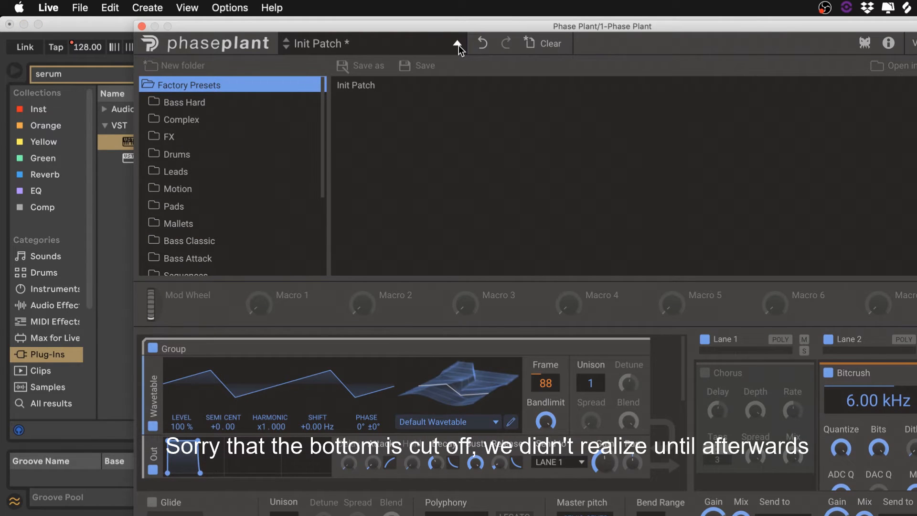
click(457, 45)
click(457, 45)
click(458, 44)
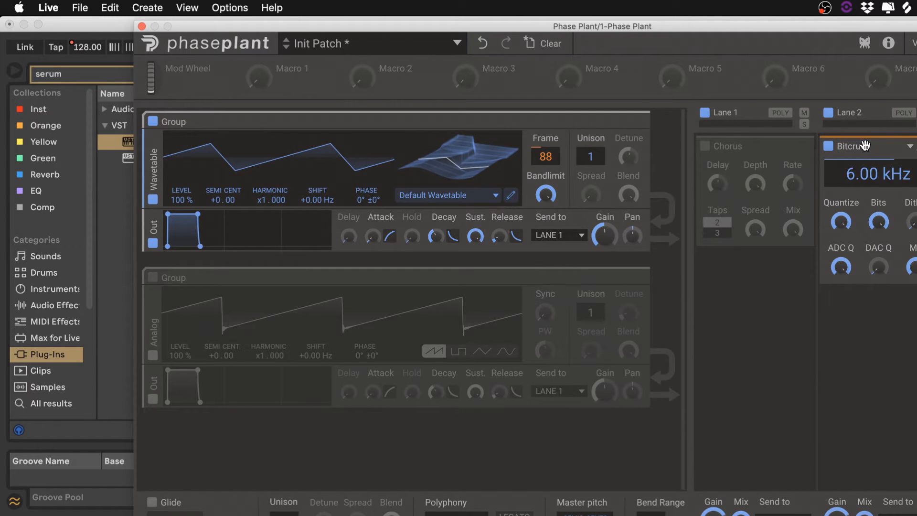
Expand Bitcrush's preset section in Lane 2 and look at its prompt for saving a new preset, cancelling without saving
click(910, 148)
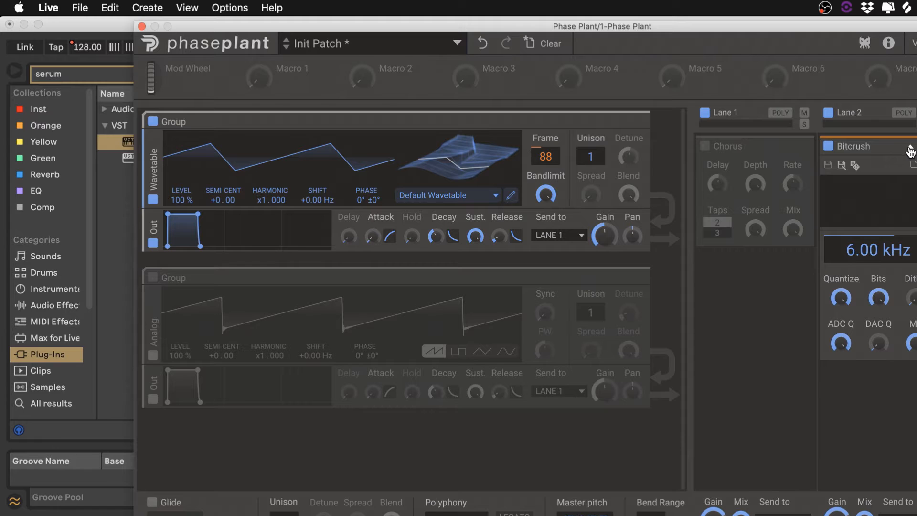
click(841, 165)
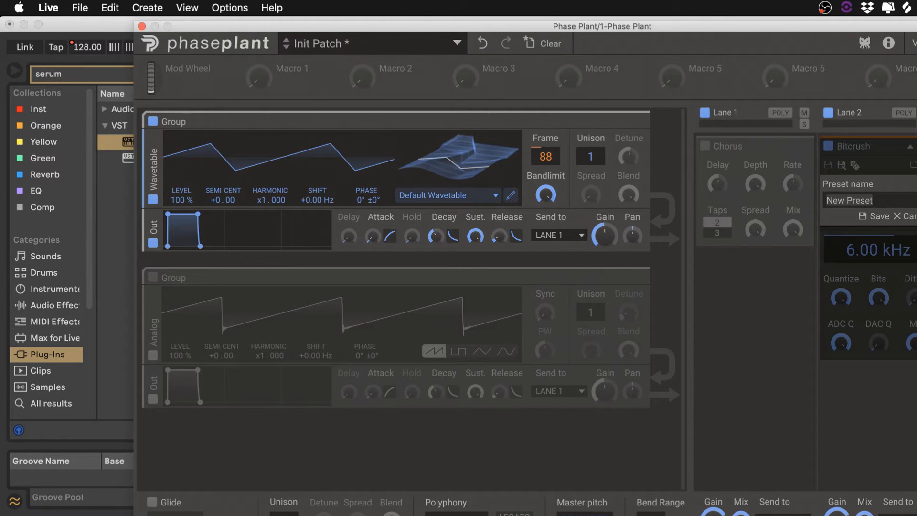
click(915, 195)
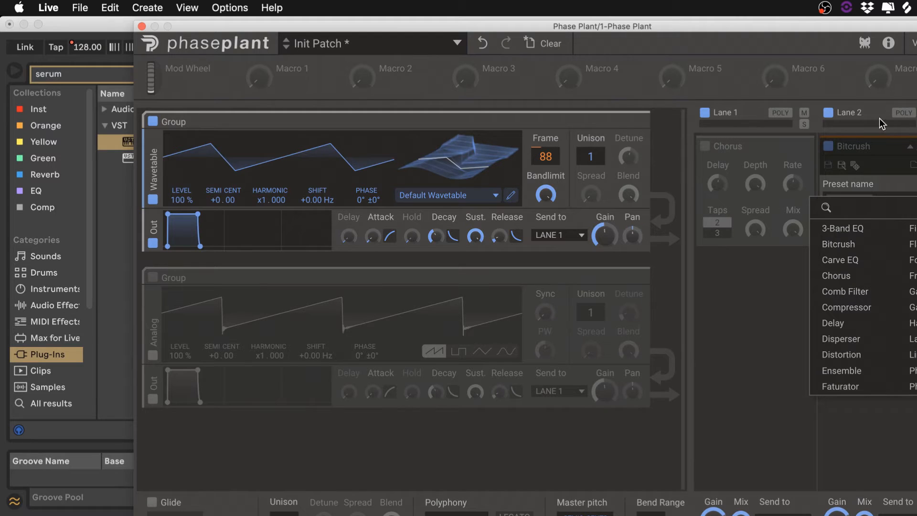
click(880, 119)
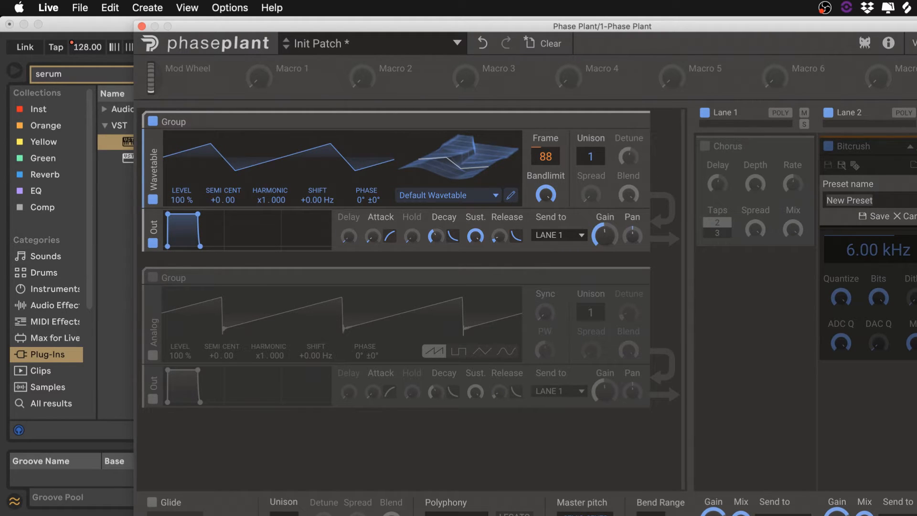
click(890, 368)
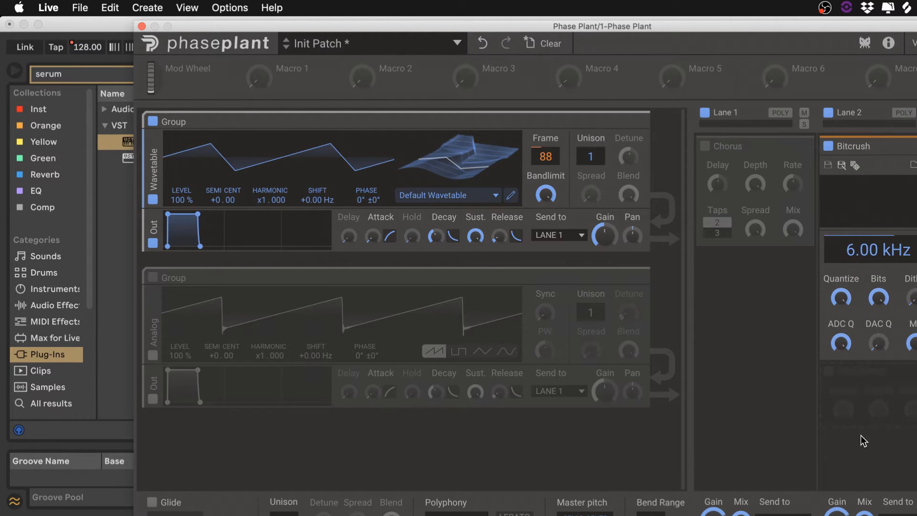
Check the list of effects that can be added below the expanded Bitcrush module and dismiss it
click(866, 413)
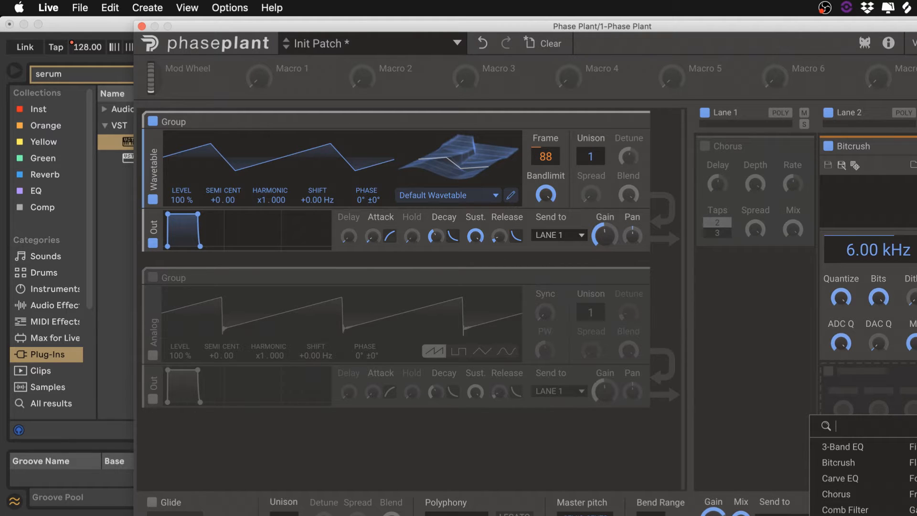
key(Escape)
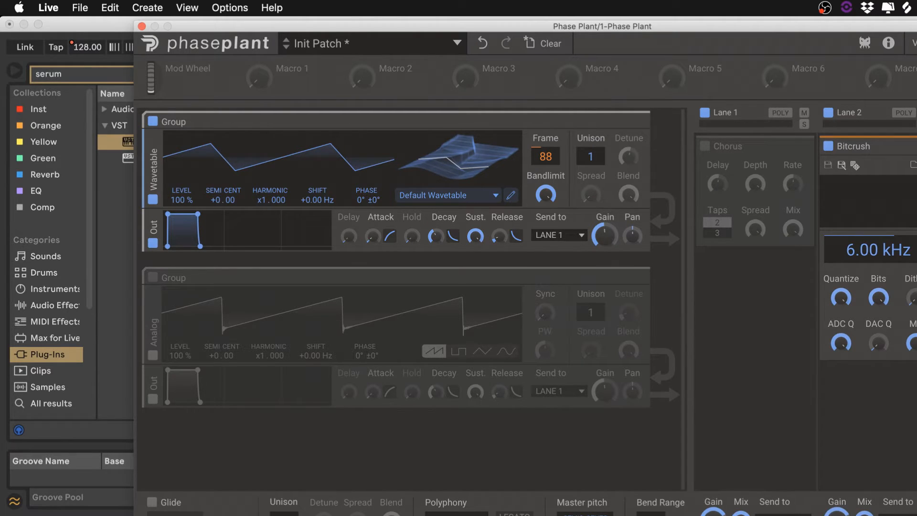
click(900, 514)
click(900, 514)
Close Phase Plant, open Serum and enable the Delay effect on its FX page
click(142, 26)
click(901, 216)
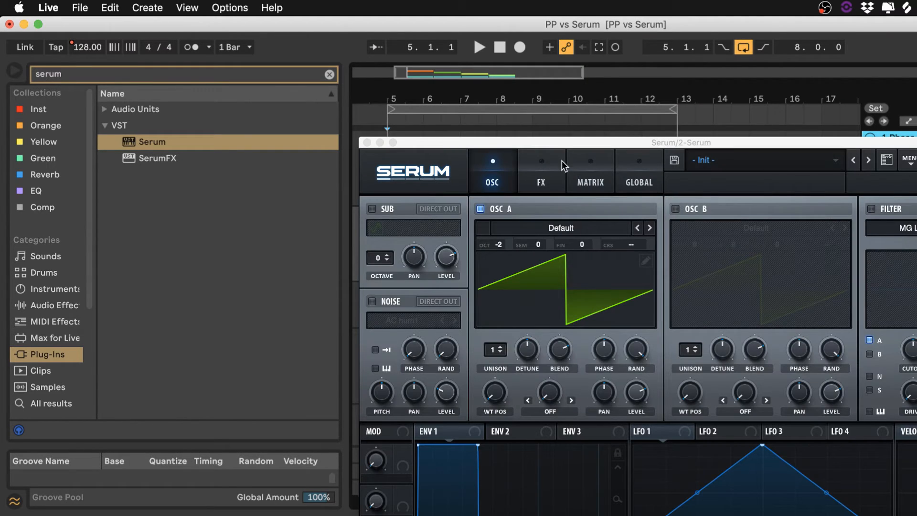
click(548, 183)
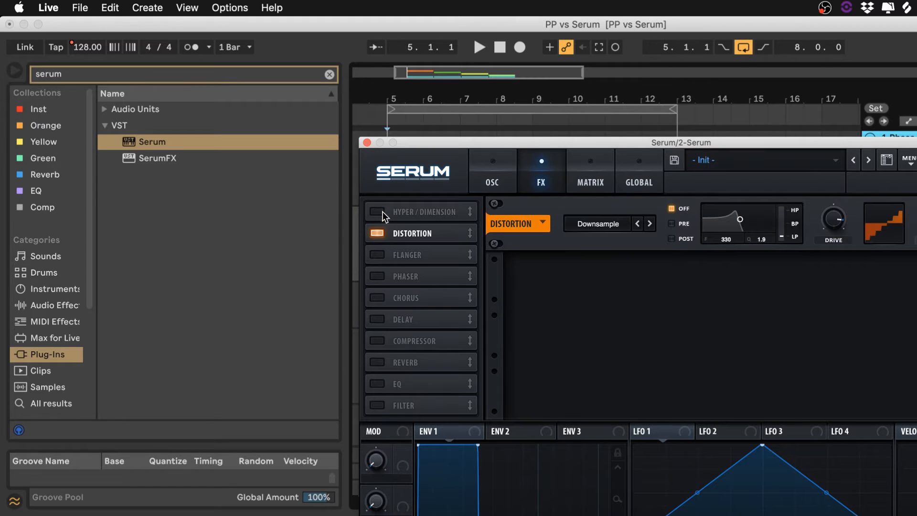
click(380, 318)
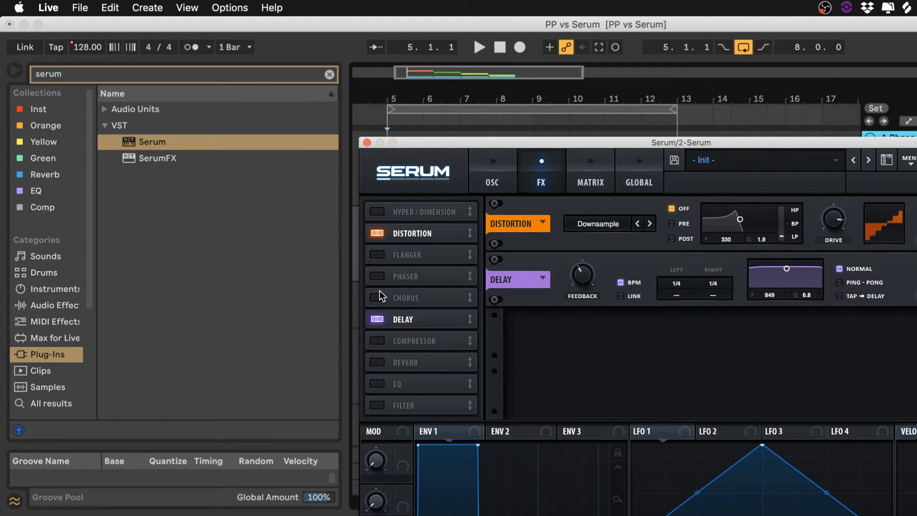
Look at Serum's main menu, close Serum and reopen Phase Plant
click(909, 160)
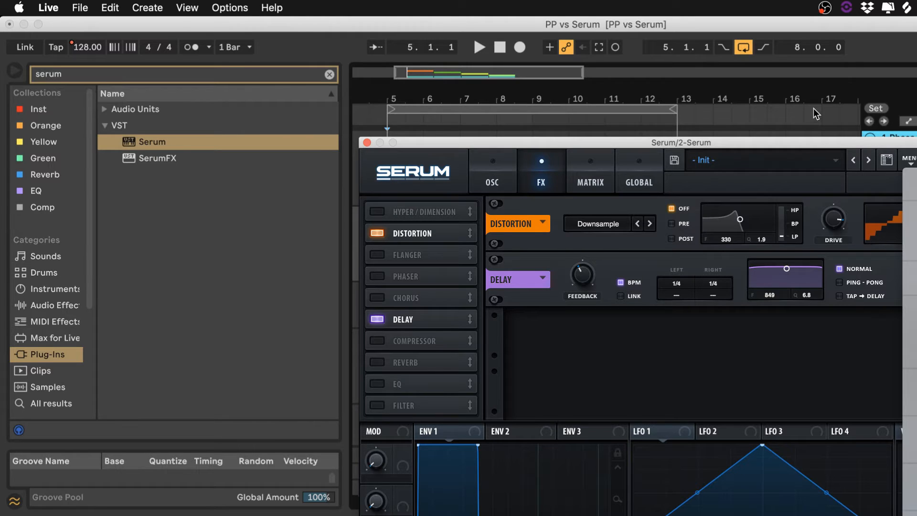
click(860, 43)
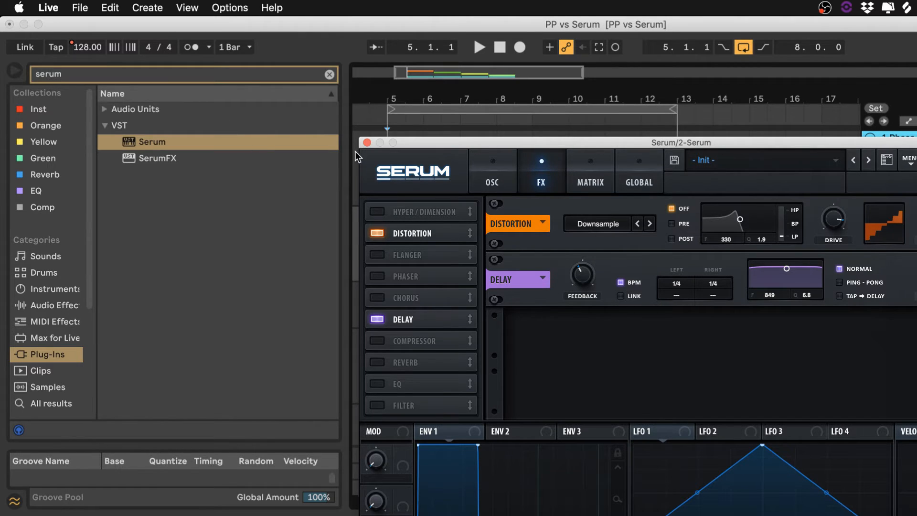
click(366, 143)
click(893, 198)
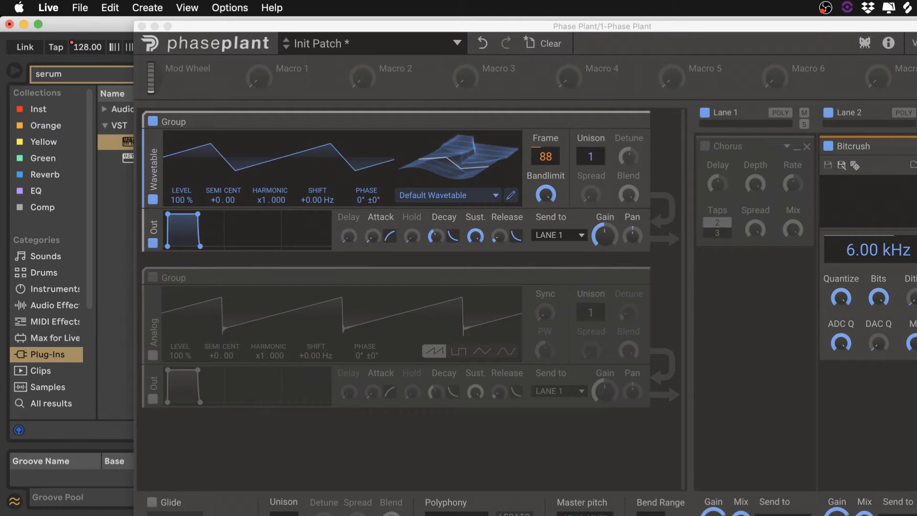
Examine Bitcrush's prompt for saving a new preset, cancel it and return to Phase Plant from the Finder window
click(842, 165)
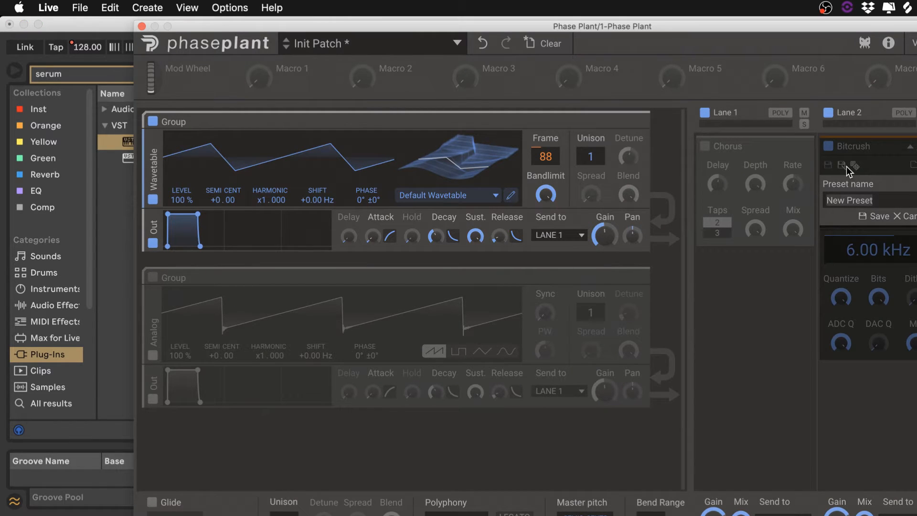
click(873, 294)
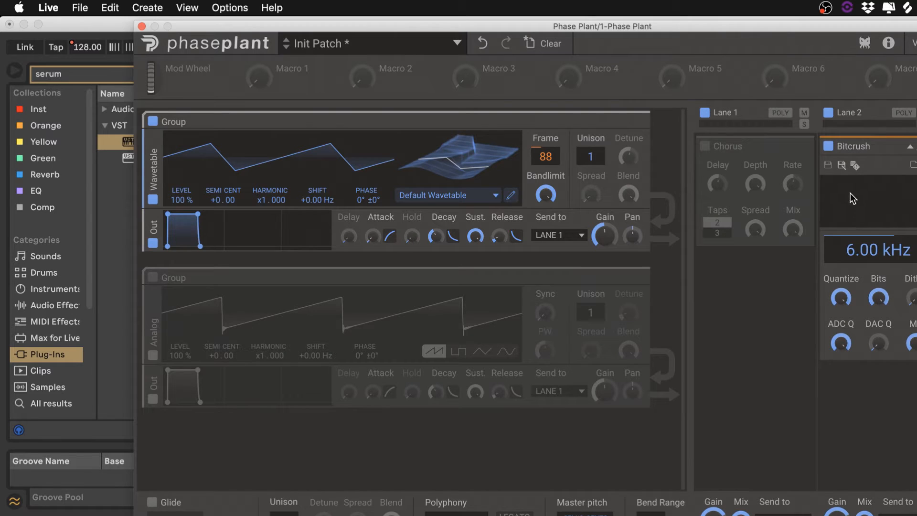
click(841, 167)
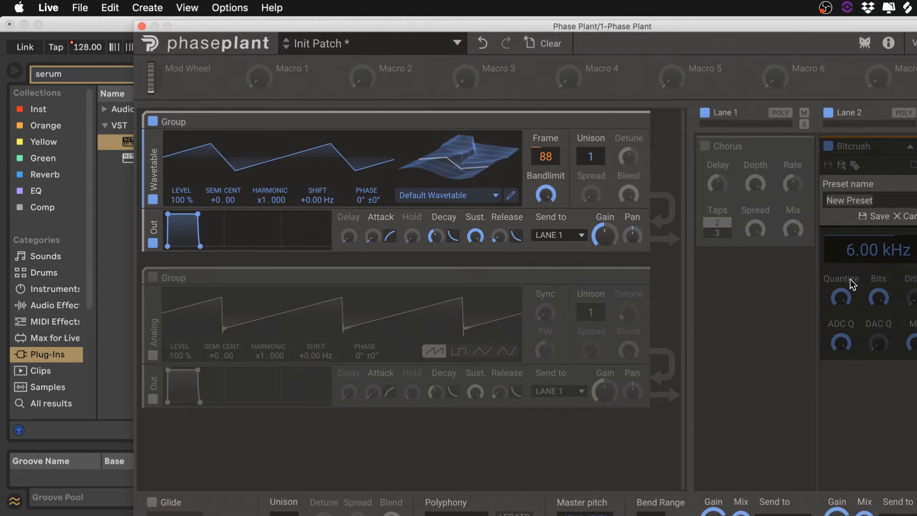
click(852, 293)
click(912, 165)
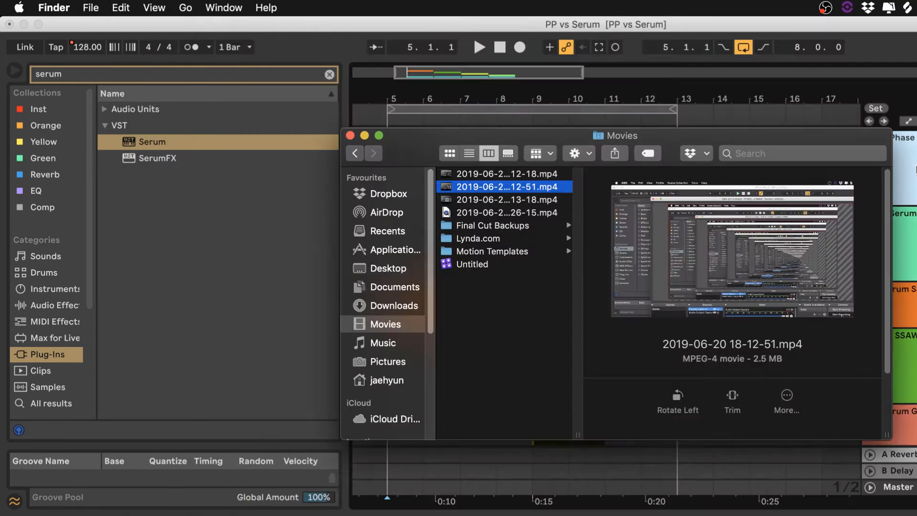
click(613, 513)
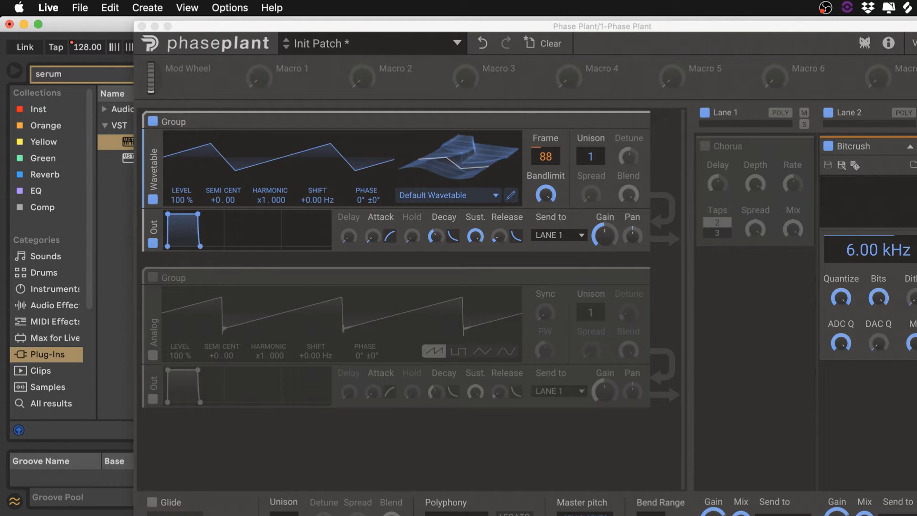
Toggle Poly mode on the effect lanes, leaving it on for Lane 1 and off for Lane 2
click(901, 113)
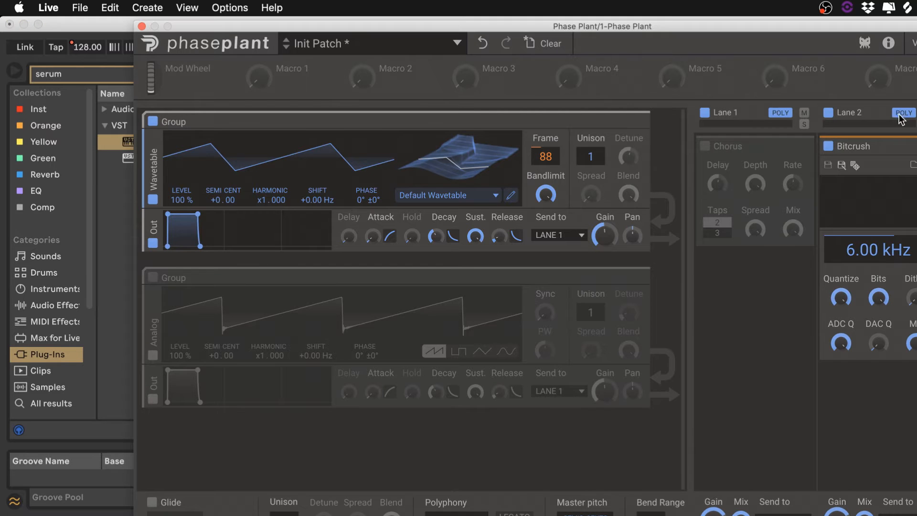
click(849, 116)
click(850, 116)
Open Phase Plant's hidden Phase Invaders game, play a round shooting the invaders, and close it
click(865, 45)
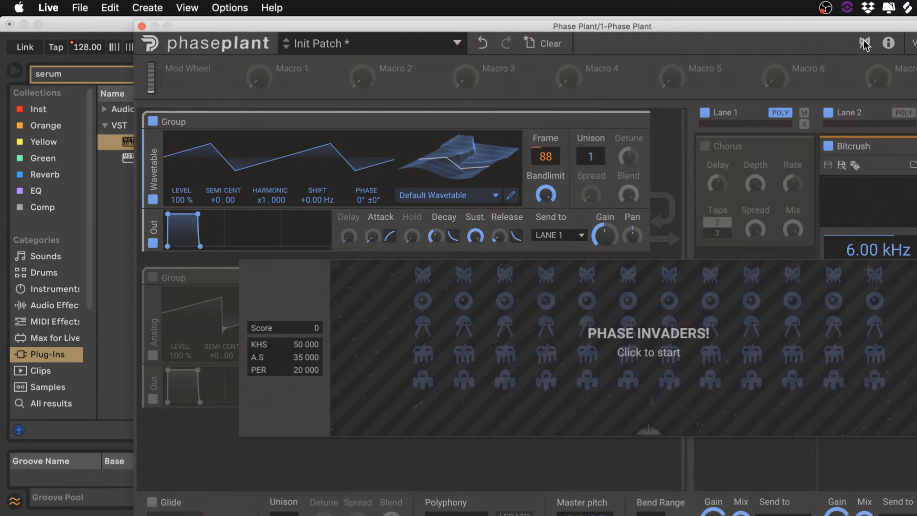
click(667, 330)
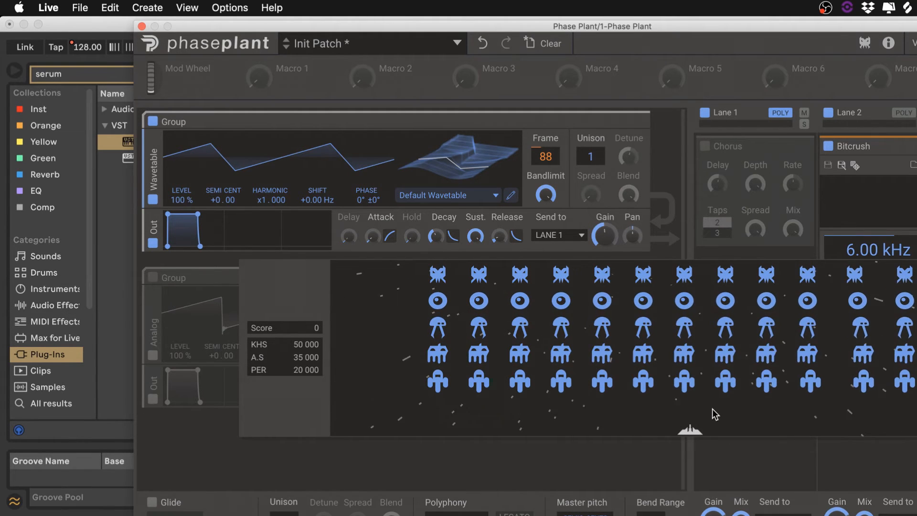
key(space)
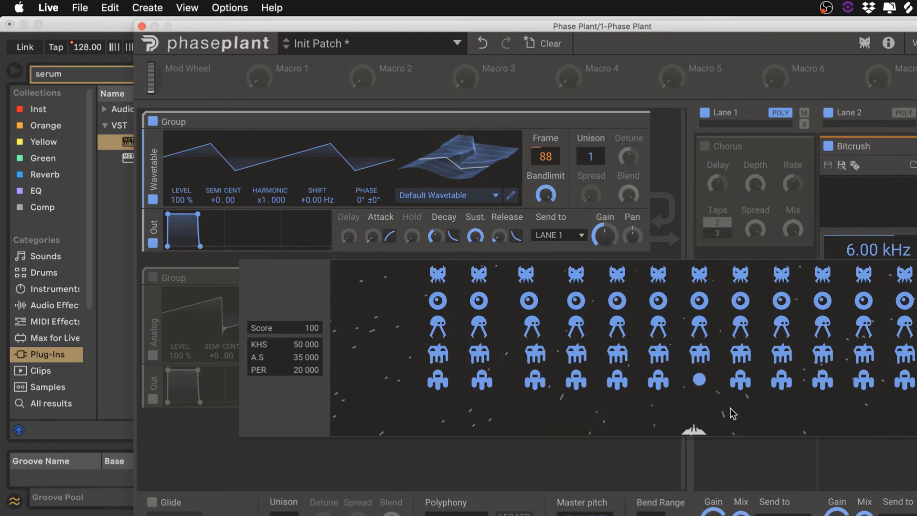
key(space)
key(space)
key(space)
key(Left)
key(space)
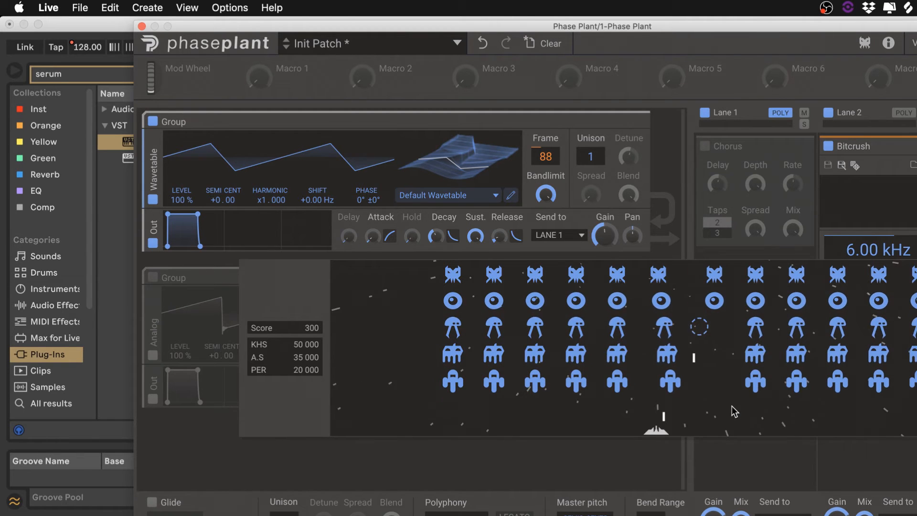
key(Left)
key(space)
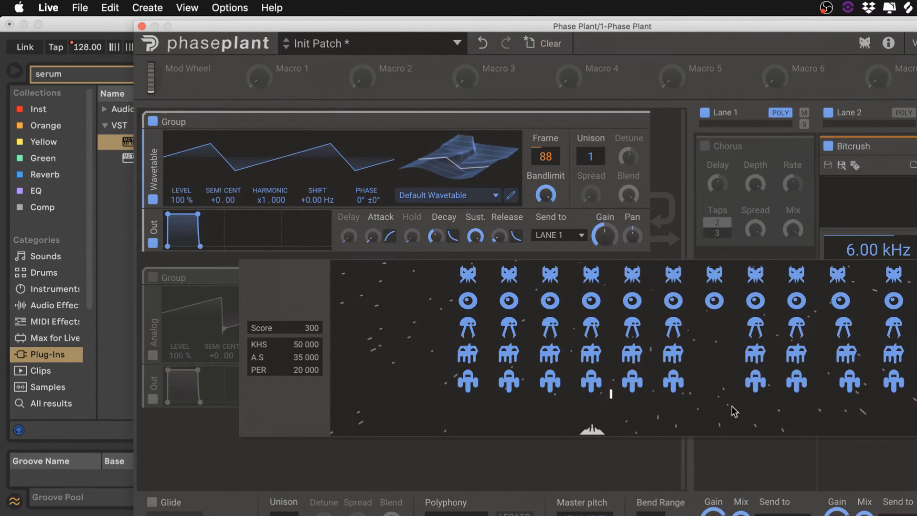
key(Right)
key(space)
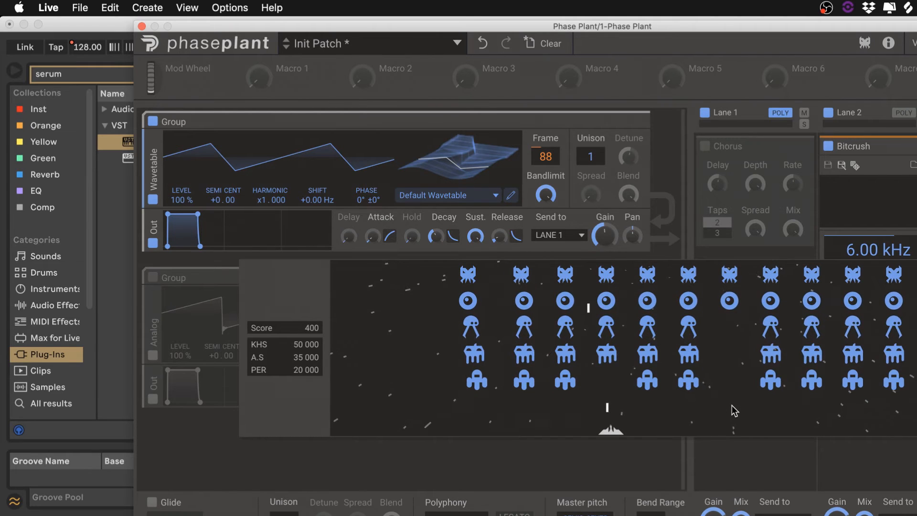
key(Right)
key(space)
key(space)
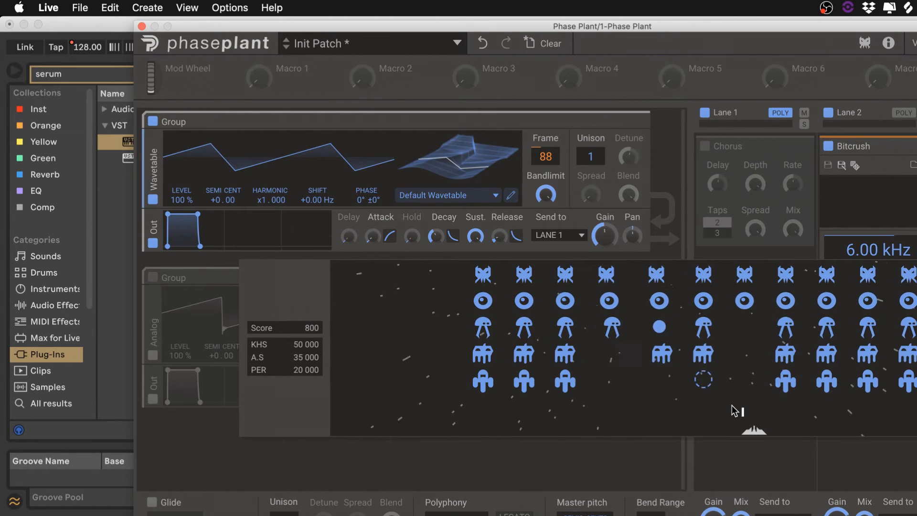
key(Right)
key(space)
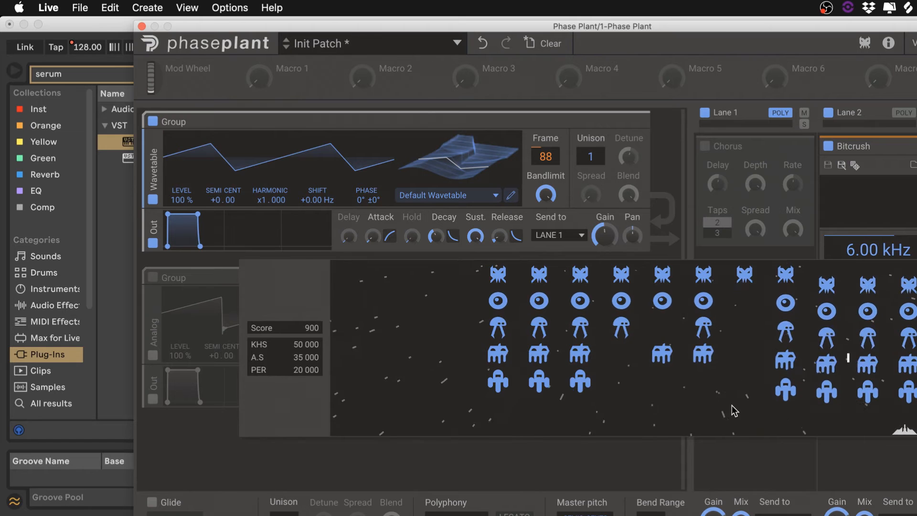
key(Left)
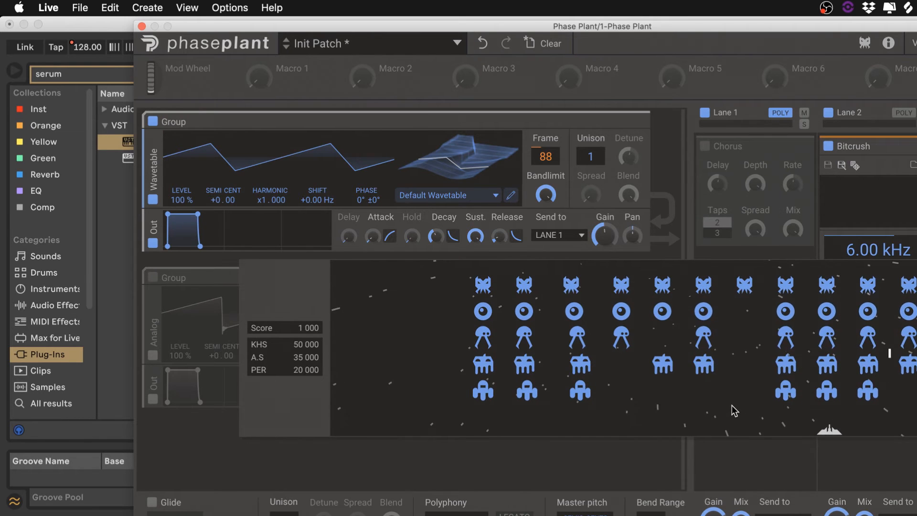
key(Left)
key(space)
key(space)
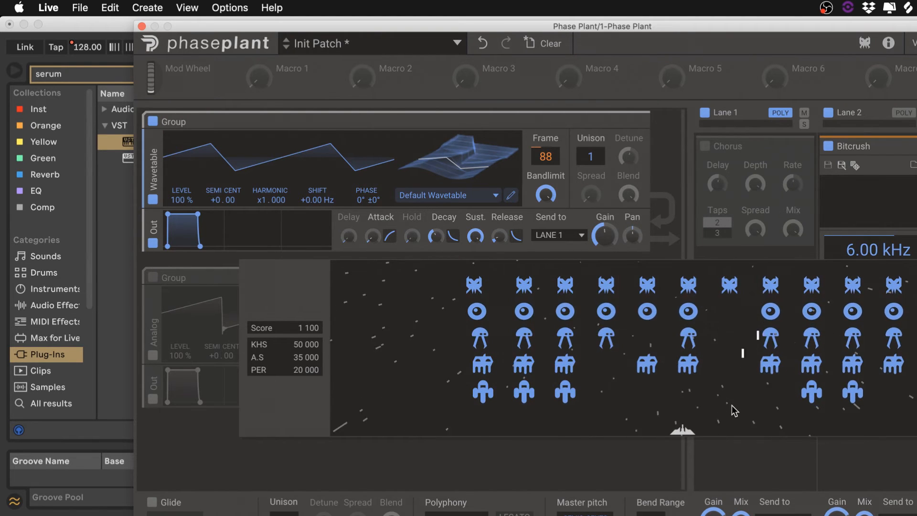
key(Left)
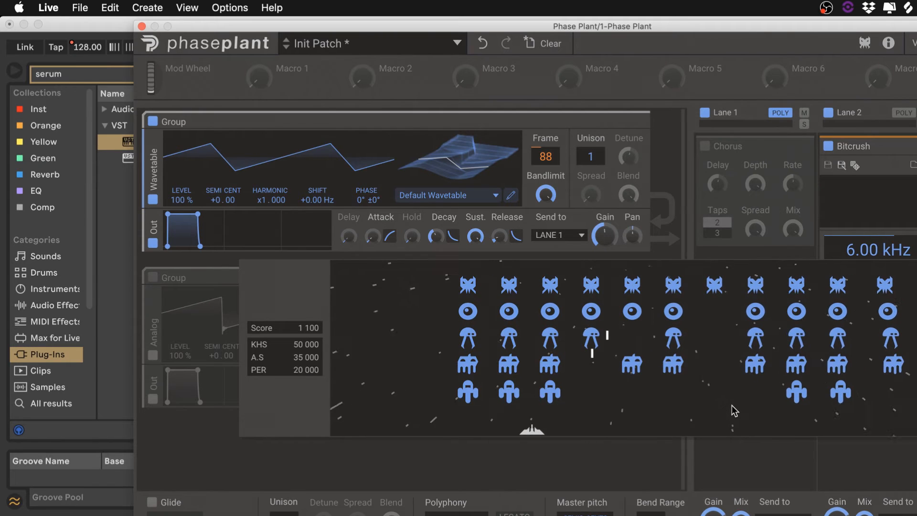
key(Left)
key(space)
key(space)
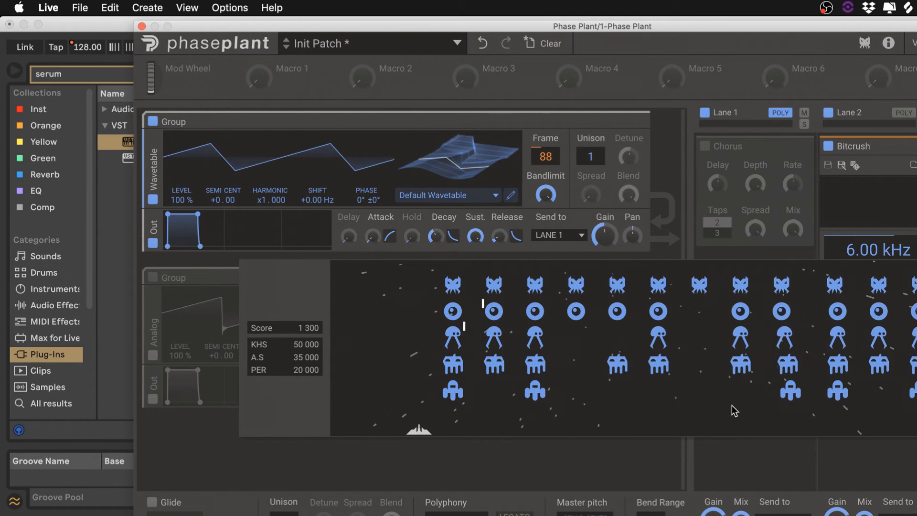
click(865, 43)
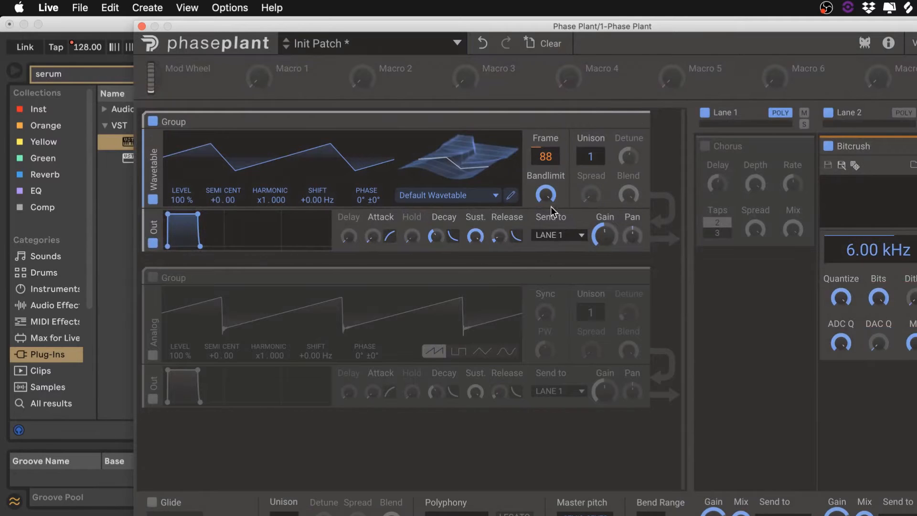
Add another Analog oscillator below the second group's output and enable that group
click(375, 446)
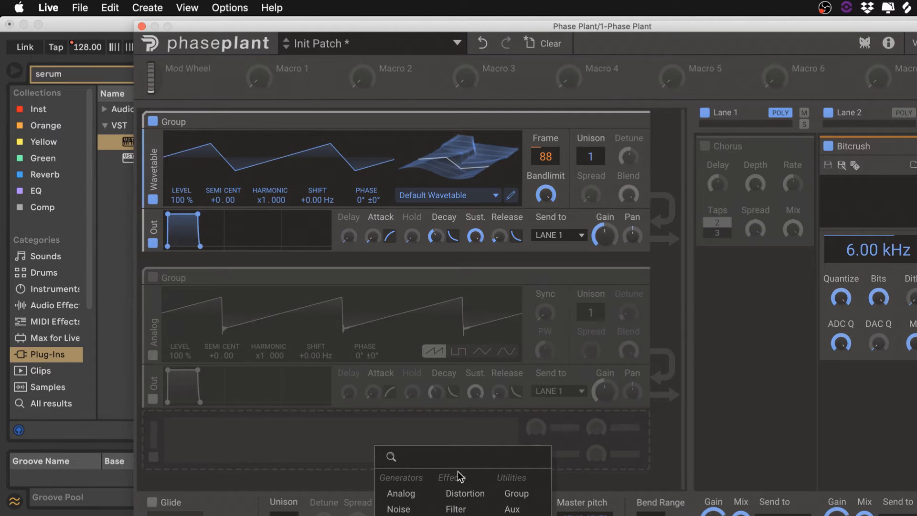
click(313, 437)
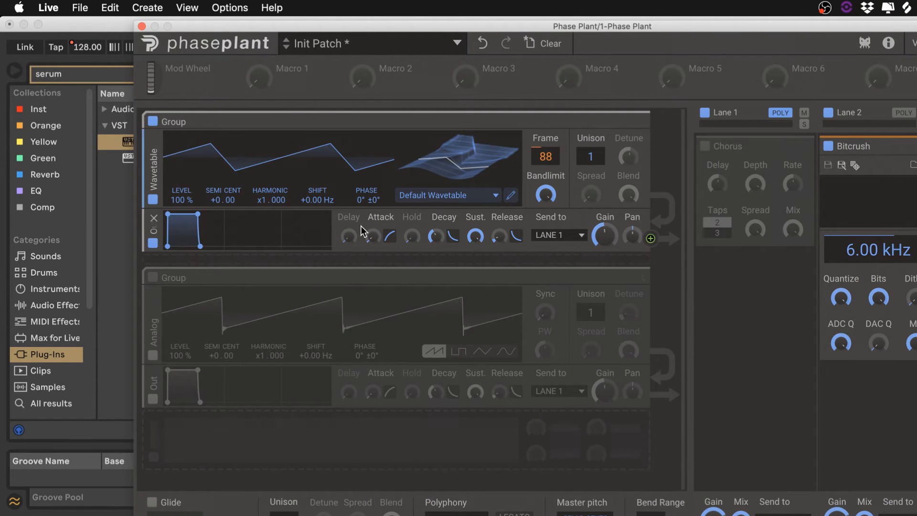
click(428, 437)
click(463, 488)
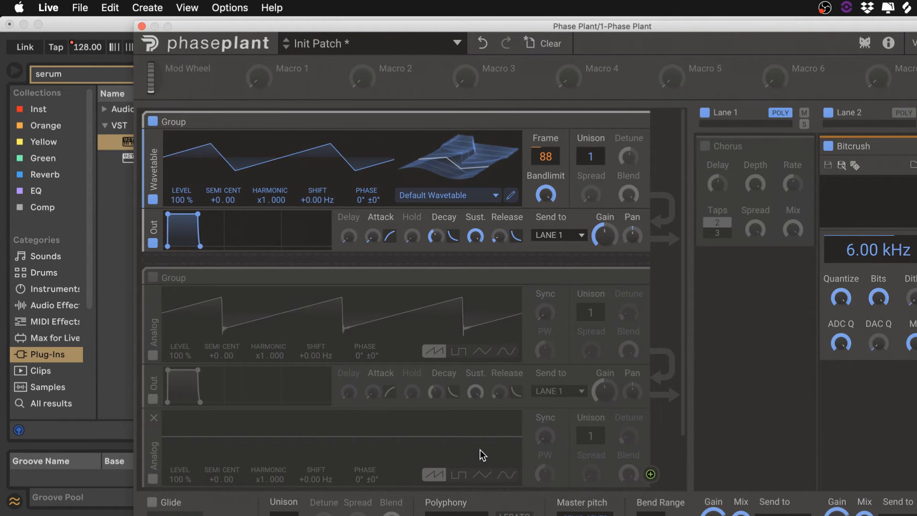
scroll(480, 449, down, 3)
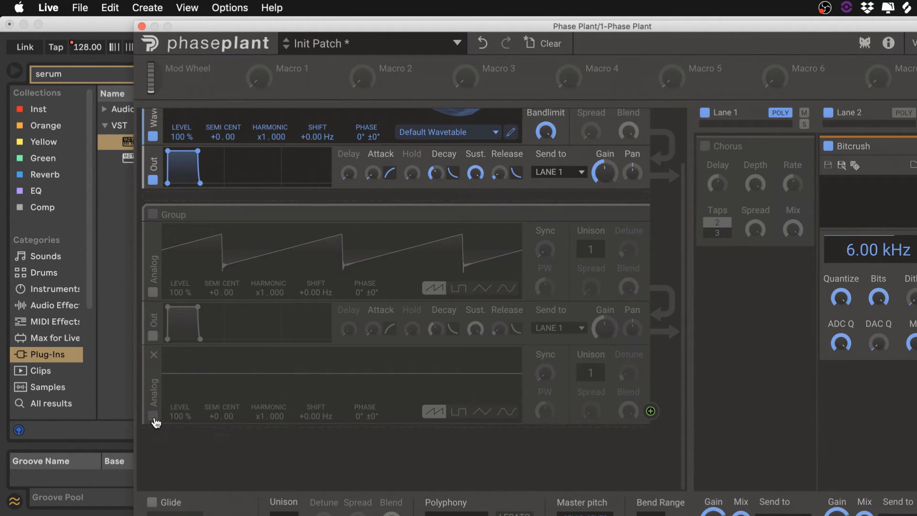
click(154, 215)
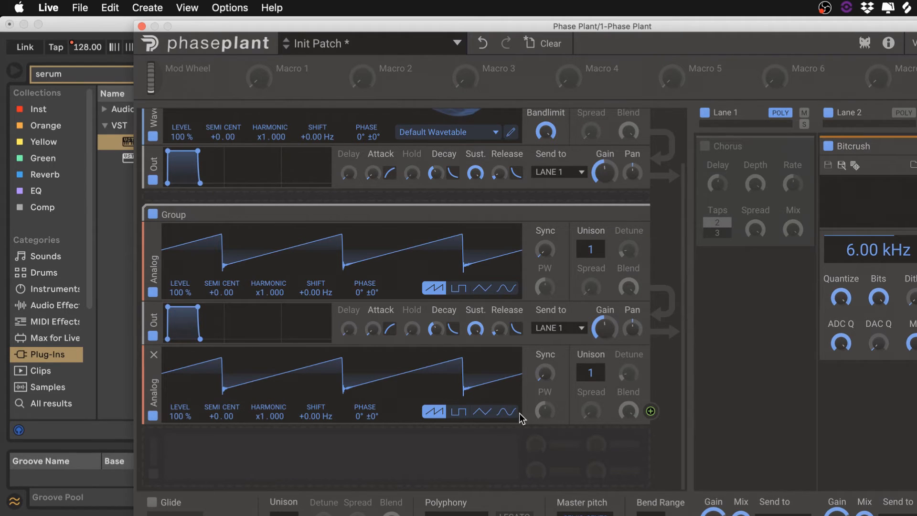
mouse_move(542, 374)
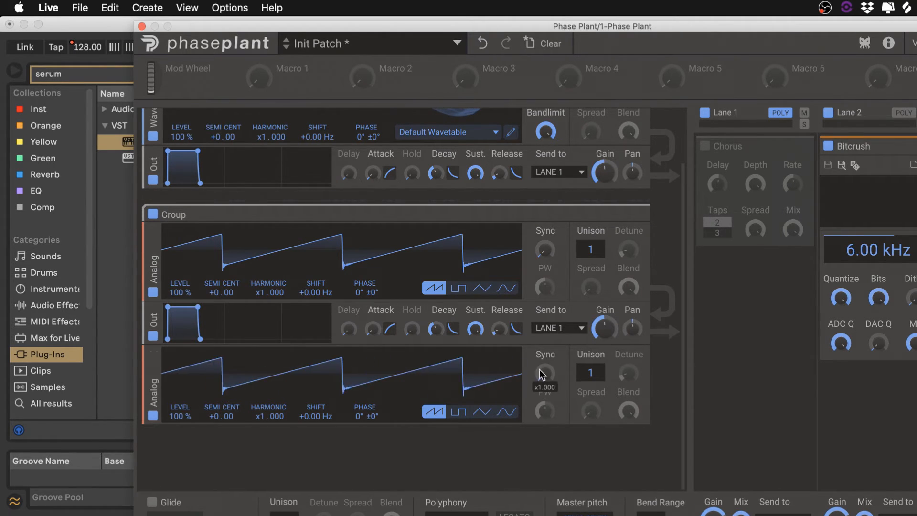